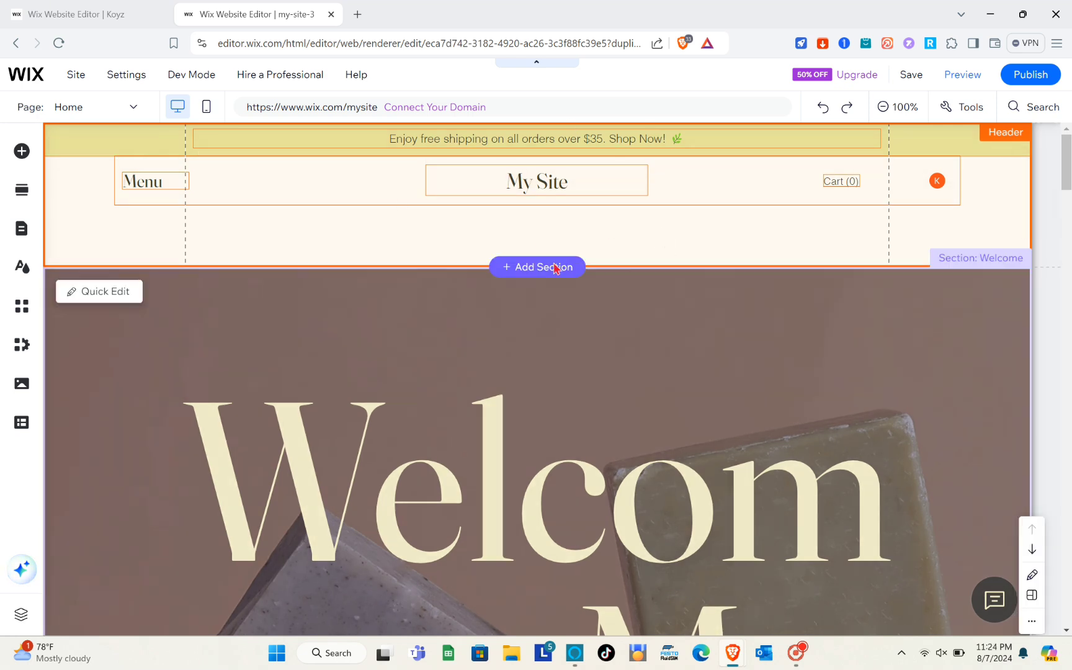
- Clear the free-shipping announcement text from the coloured strip at the top of the header
scroll(615, 411, "down", 2)
scroll(616, 411, "down", 2)
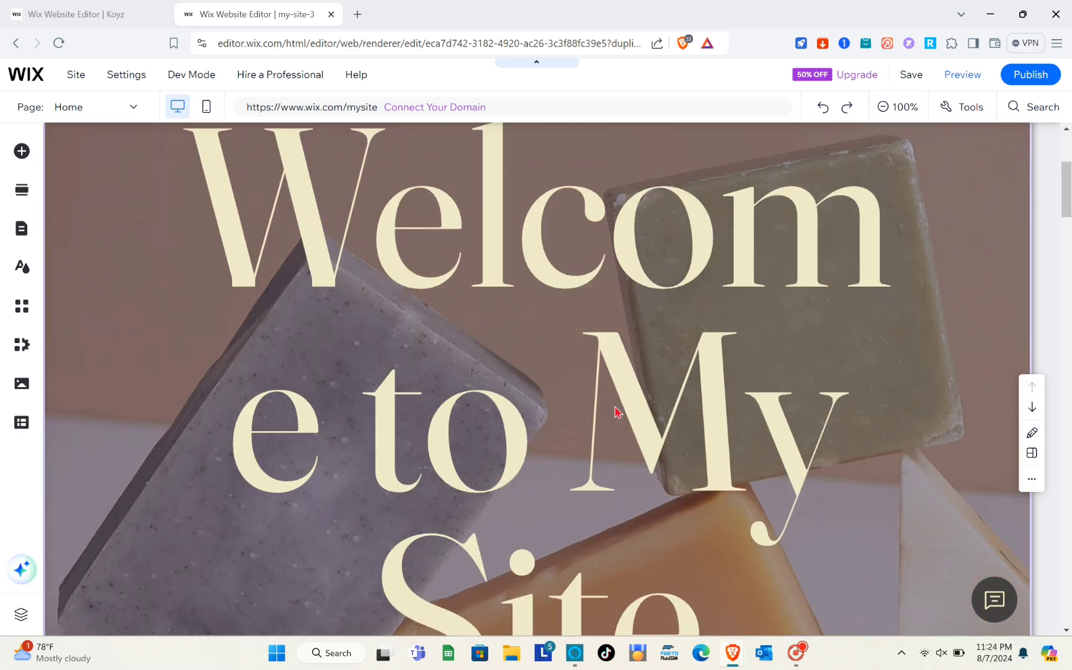
scroll(617, 411, "up", 2)
scroll(697, 335, "up", 2)
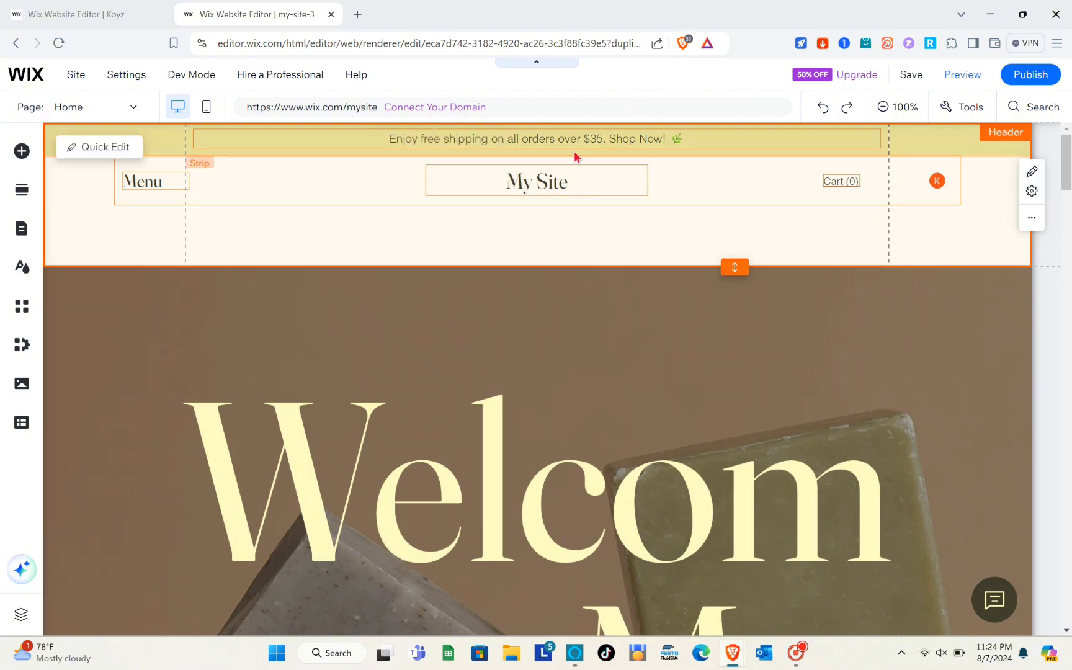
double_click(704, 134)
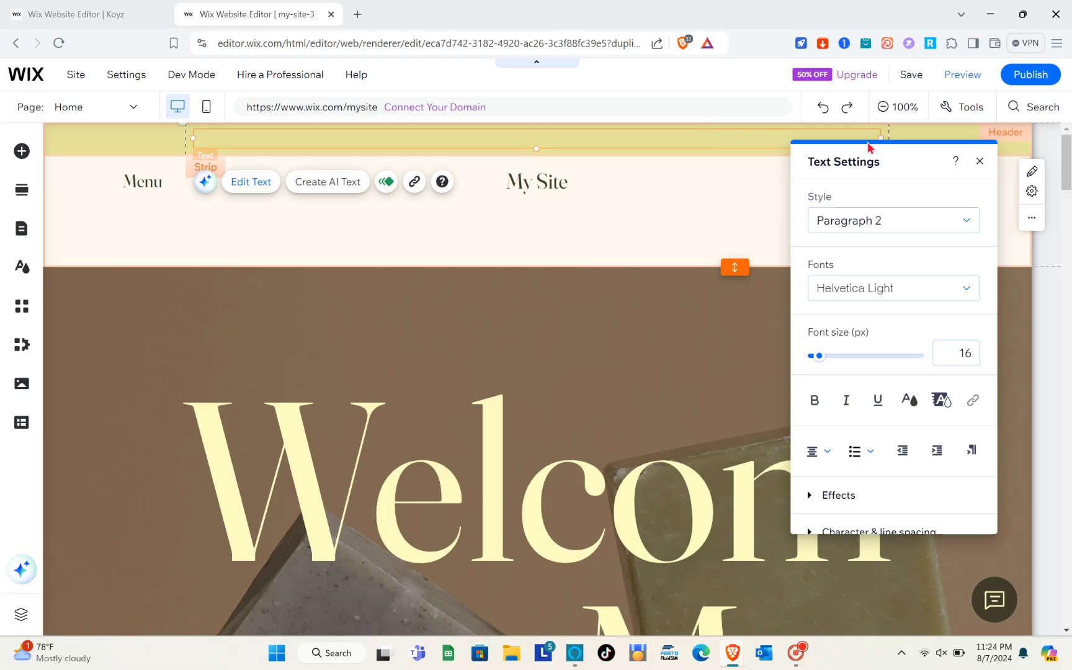
left_click(980, 162)
left_click(798, 180)
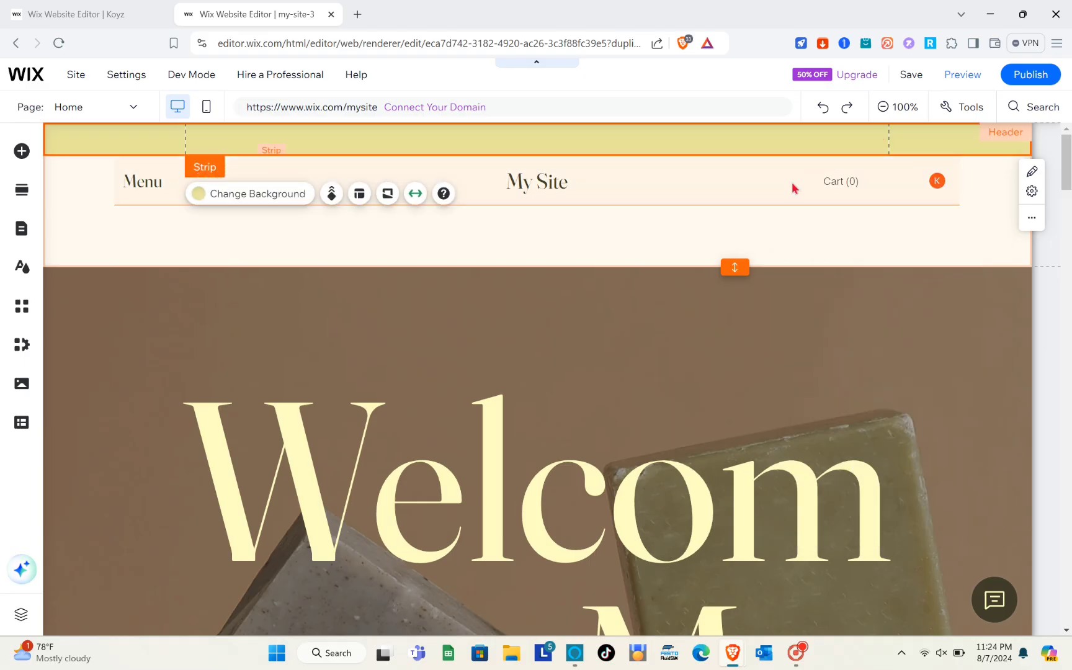
- Delete the "My Site" title and the column holding the Menu from the header
left_click(535, 186)
key("Delete")
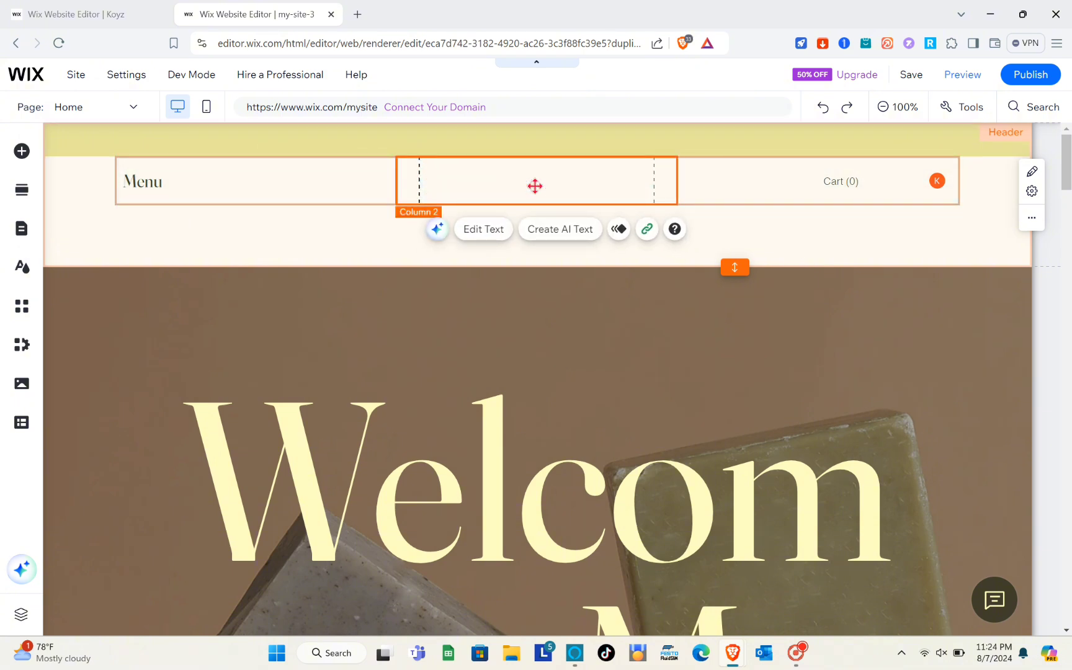
left_click(241, 192)
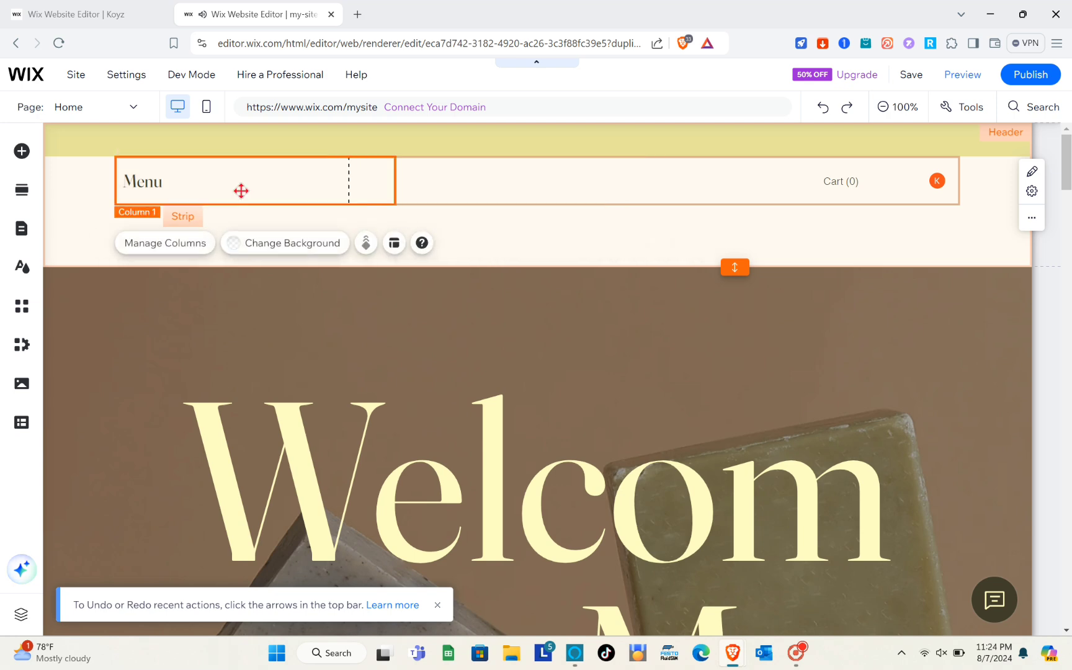
key("Delete")
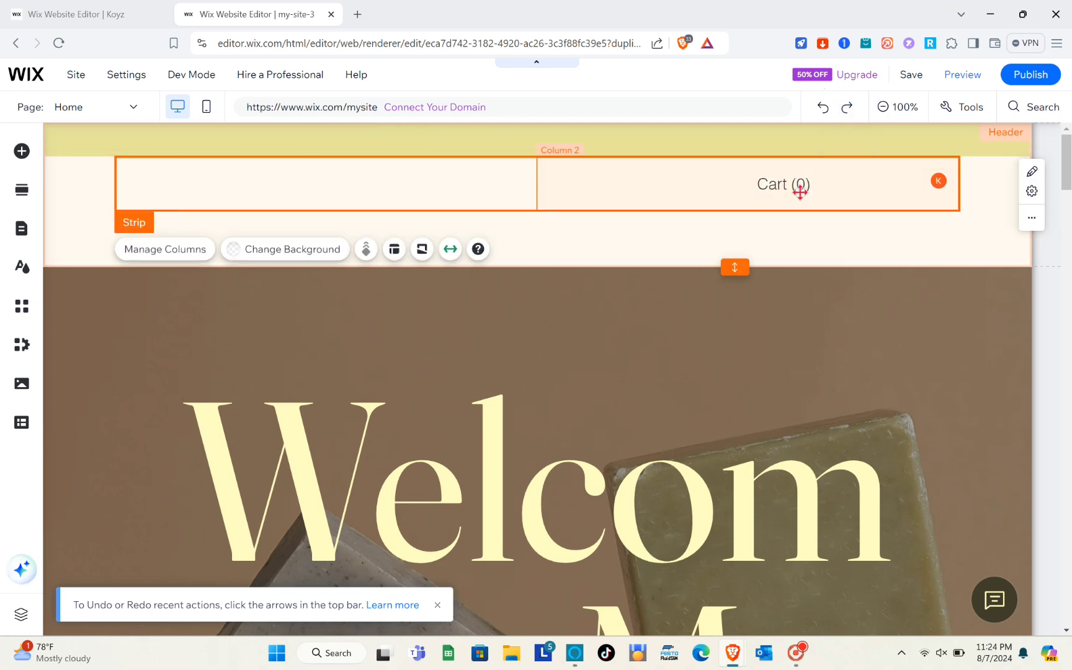
- Delete the cart link and the Login Bar from the header, dismissing the offer to add the Login Bar again
left_click(800, 186)
key("Delete")
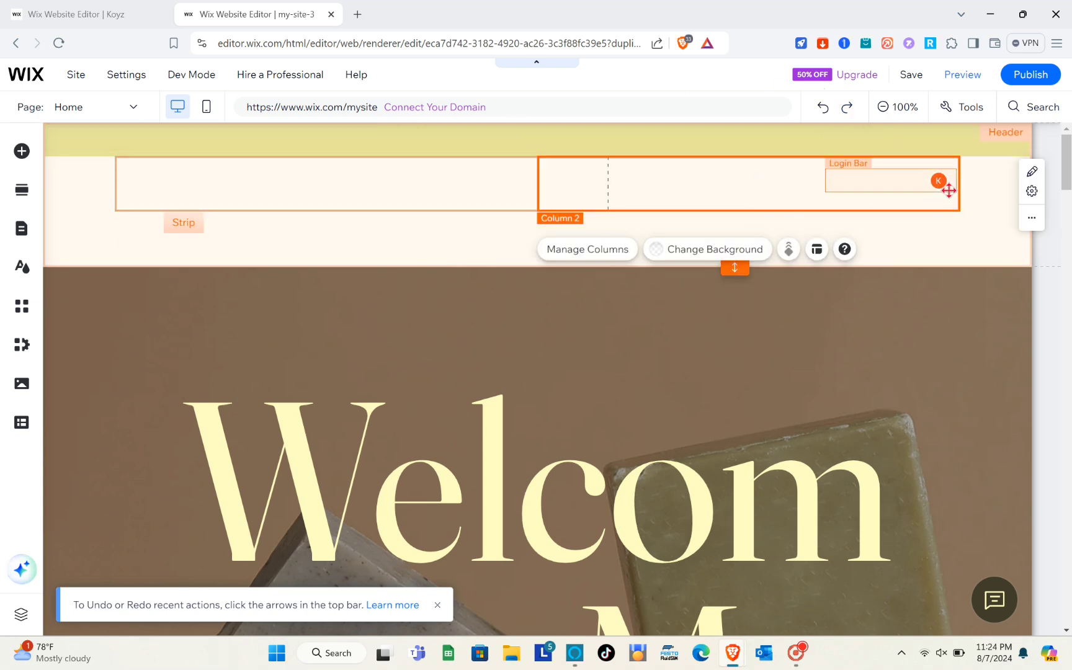
left_click(935, 188)
key("Delete")
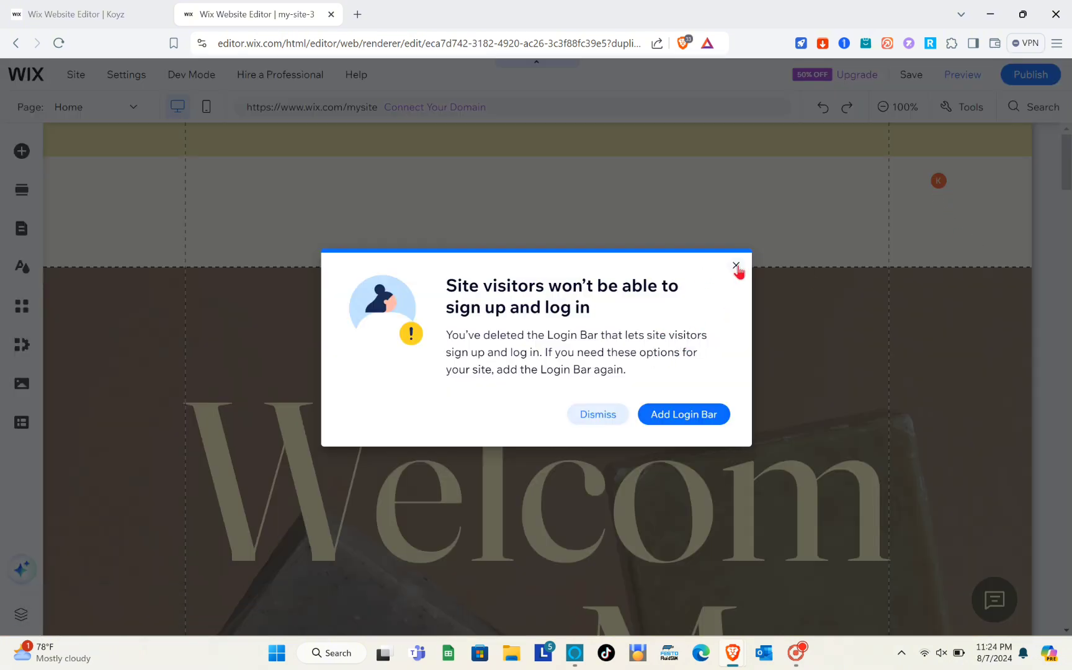
left_click(606, 417)
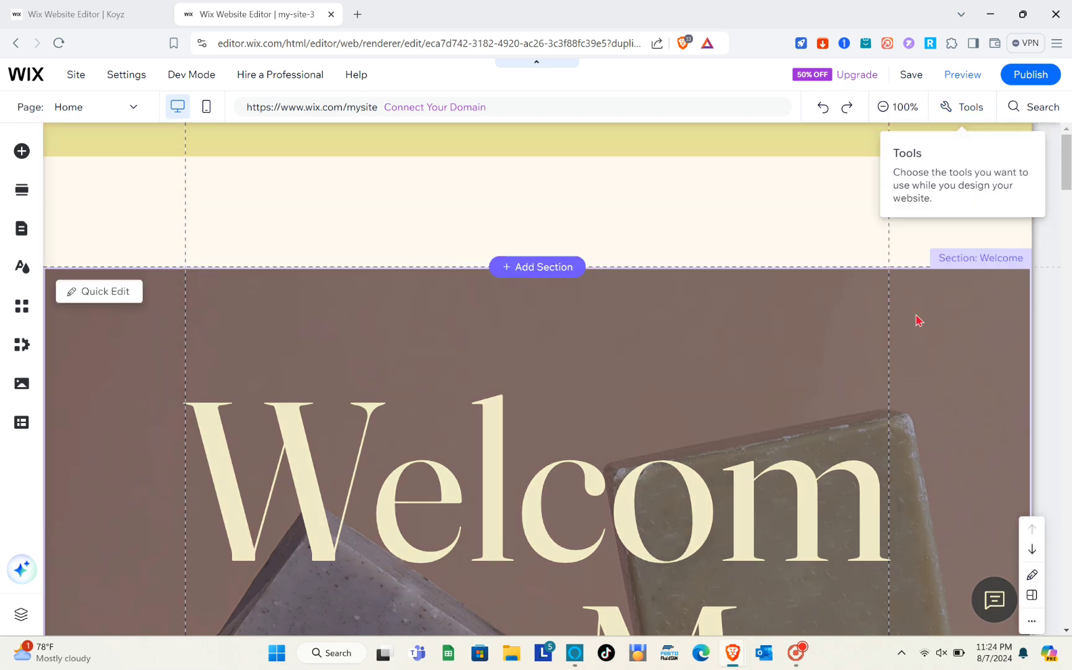
- In the header's Quick Edit, set the first strip's background to the light grey #DBDBDB
left_click(401, 193)
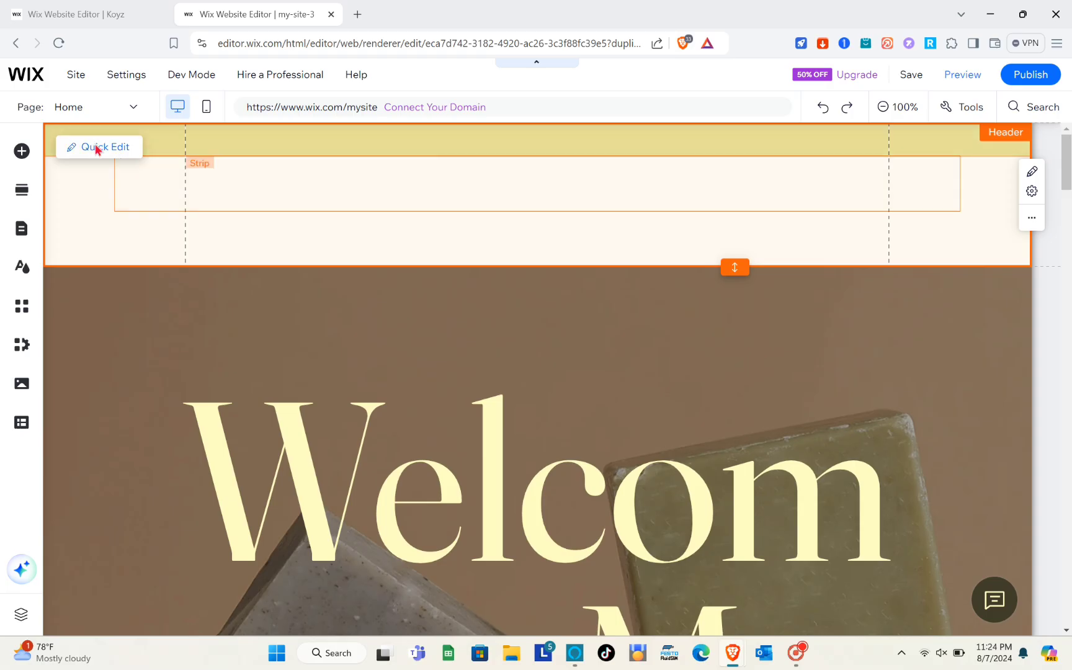
left_click(96, 148)
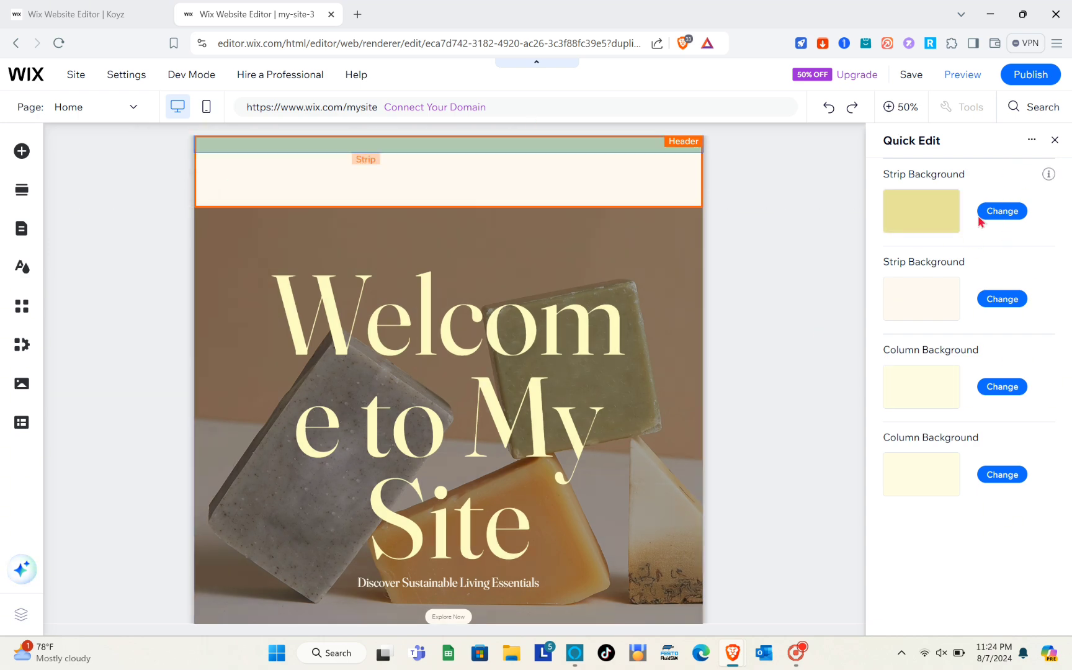
left_click(1016, 208)
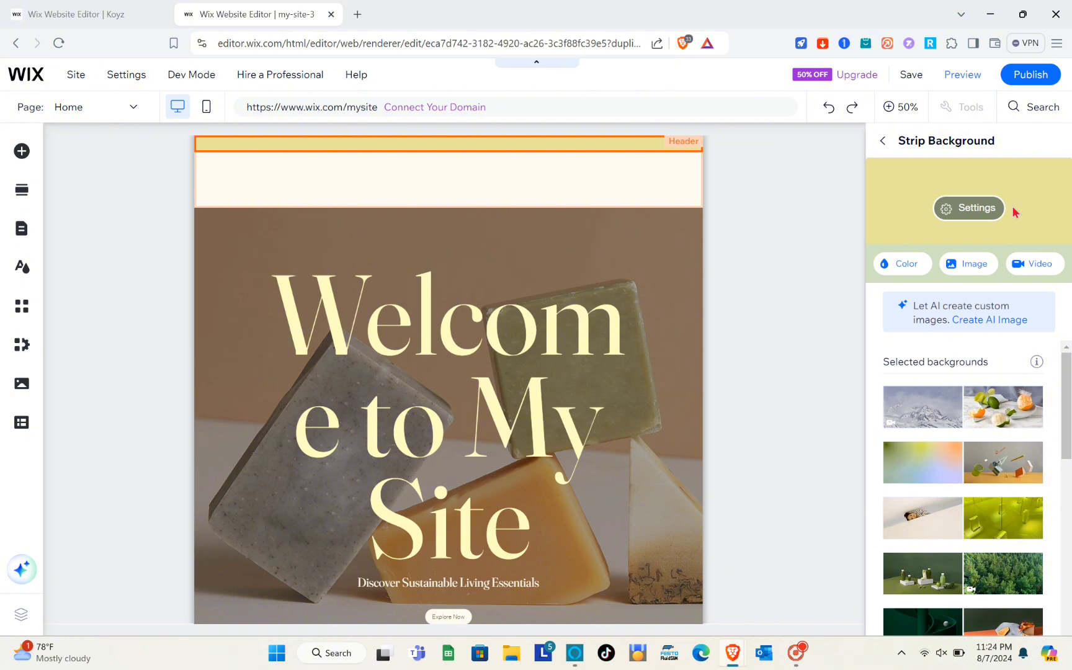
left_click(904, 266)
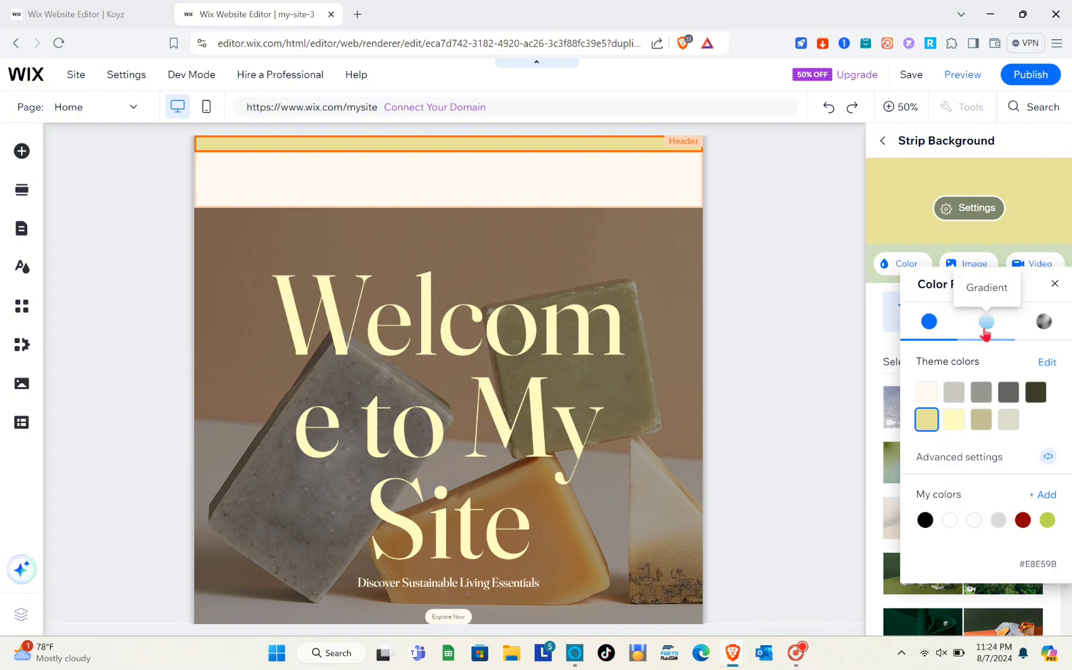
left_click(974, 521)
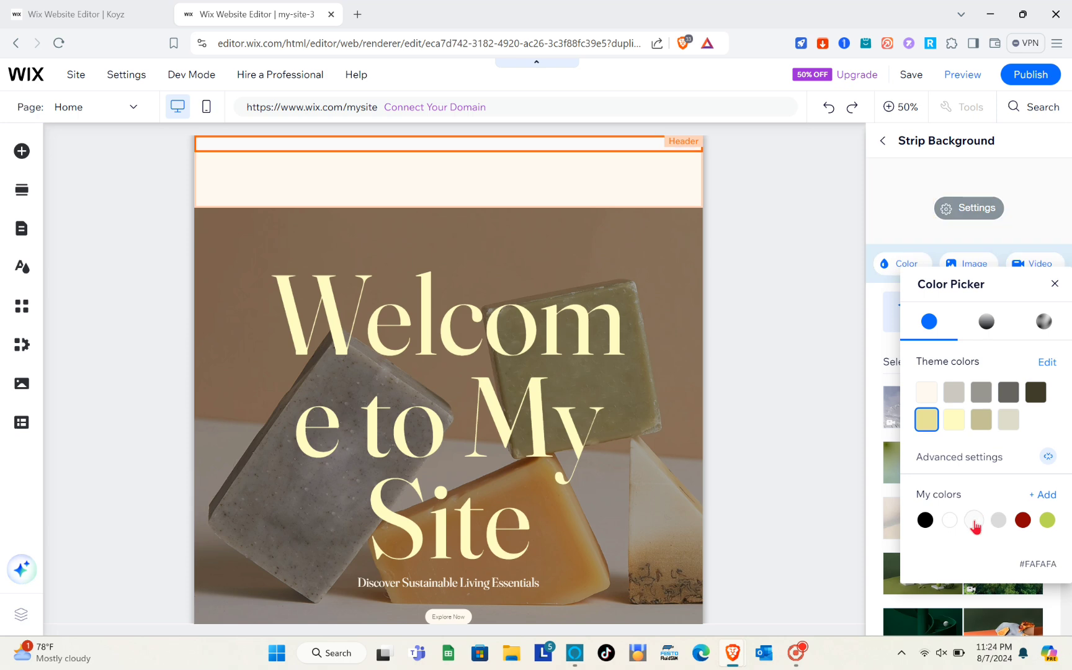
left_click(998, 522)
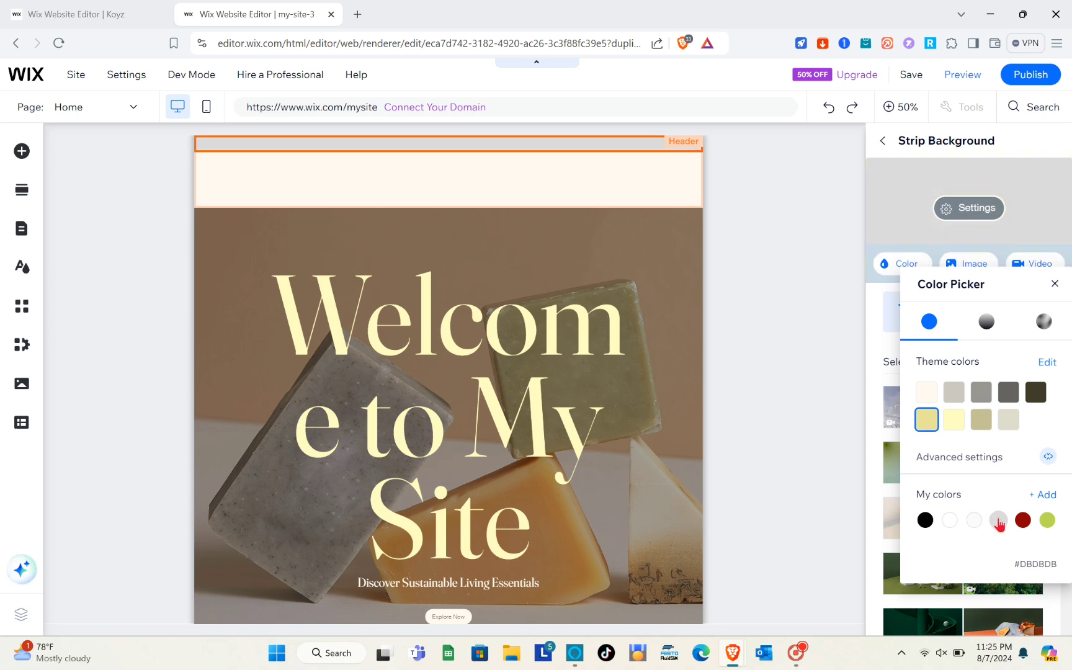
left_click(999, 523)
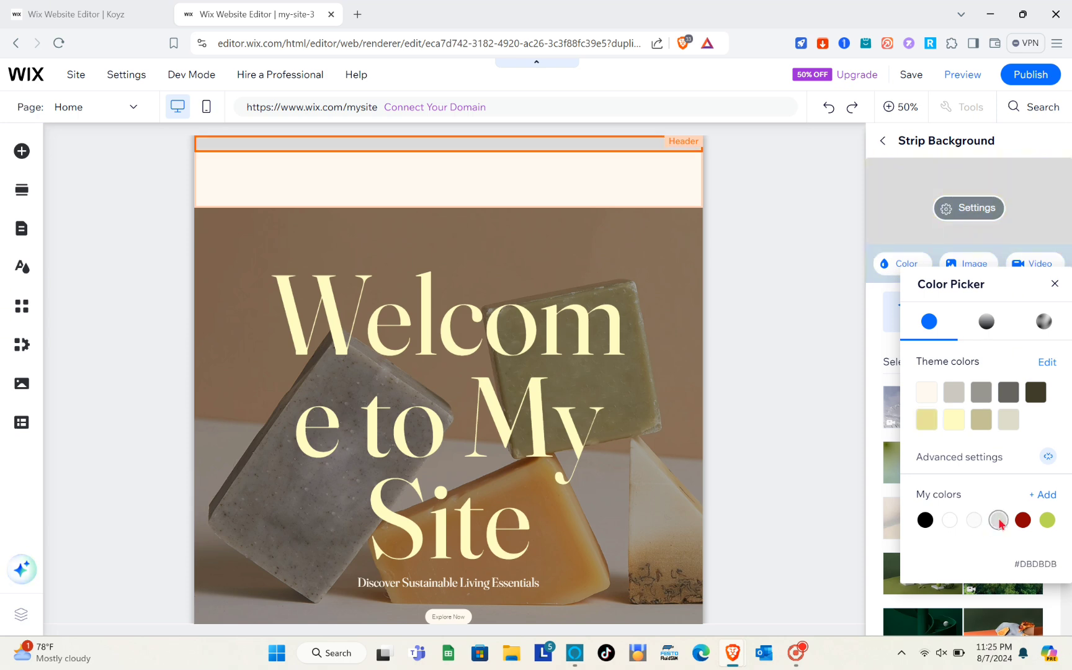
left_click(1053, 285)
left_click(886, 144)
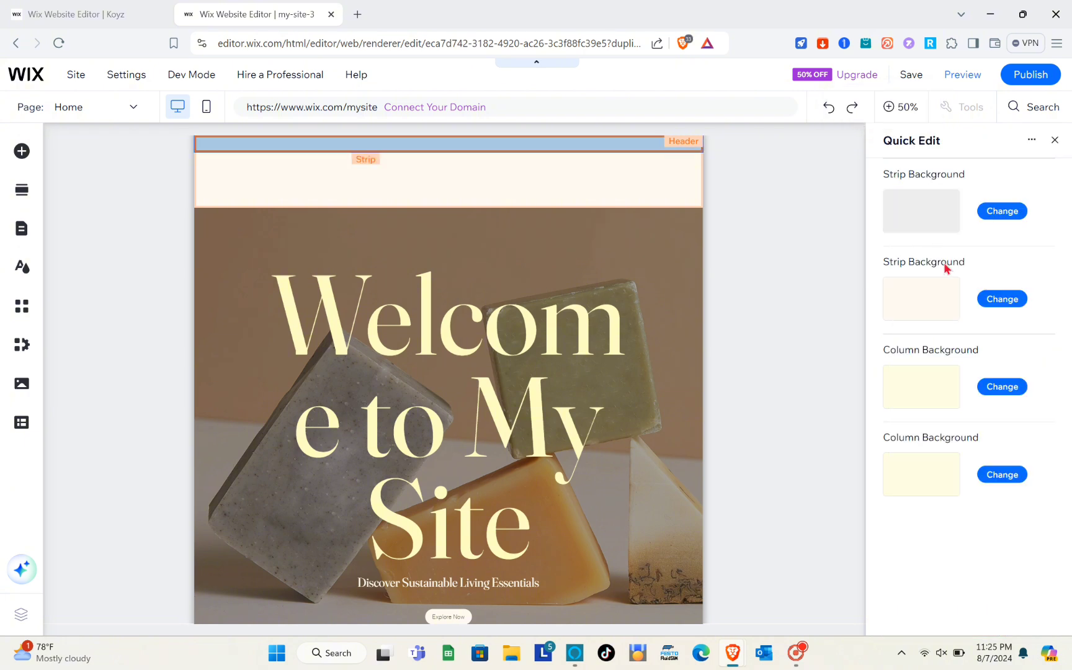
- Set the second header strip's background to a new custom grey-green colour, #A4A496
left_click(999, 302)
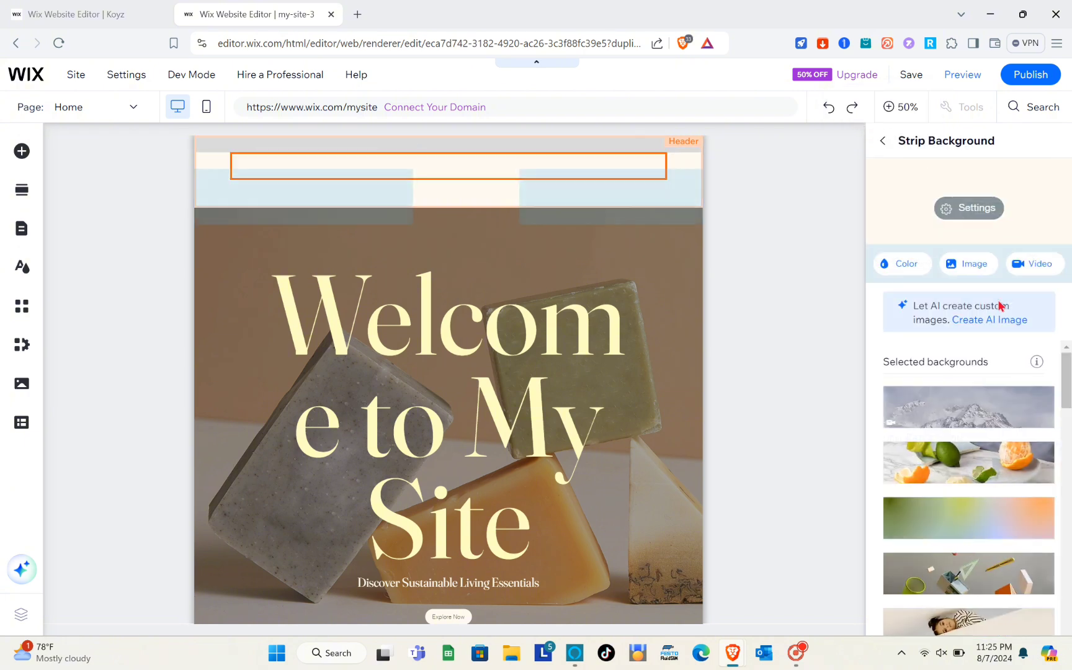
left_click(898, 267)
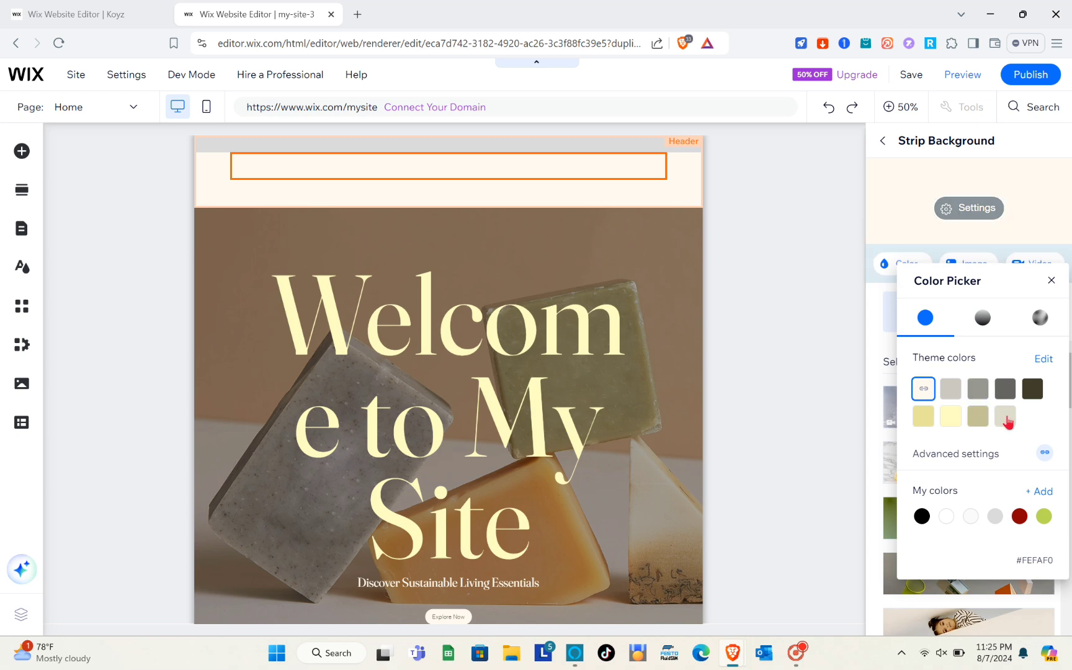
left_click(1036, 493)
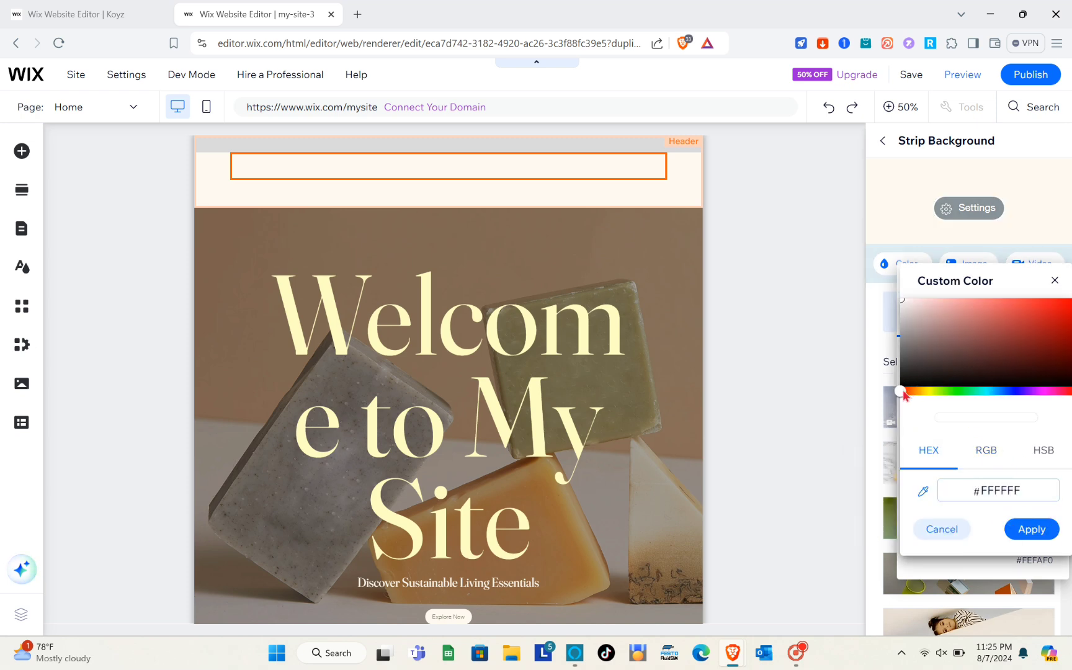
left_click_drag(903, 392, 930, 351)
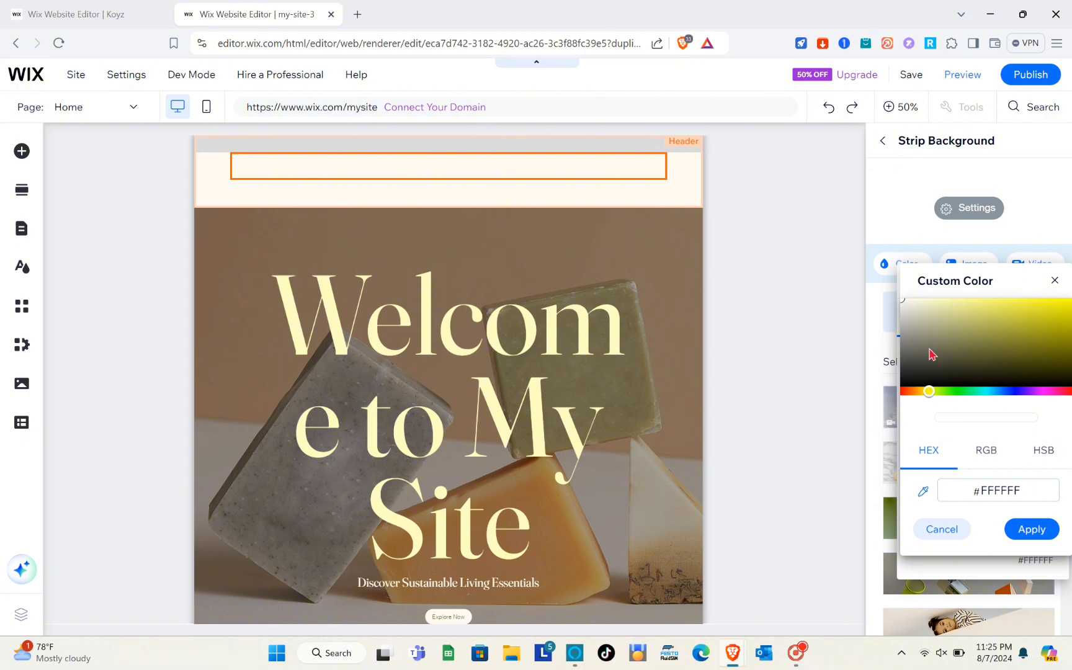
left_click_drag(906, 306, 917, 335)
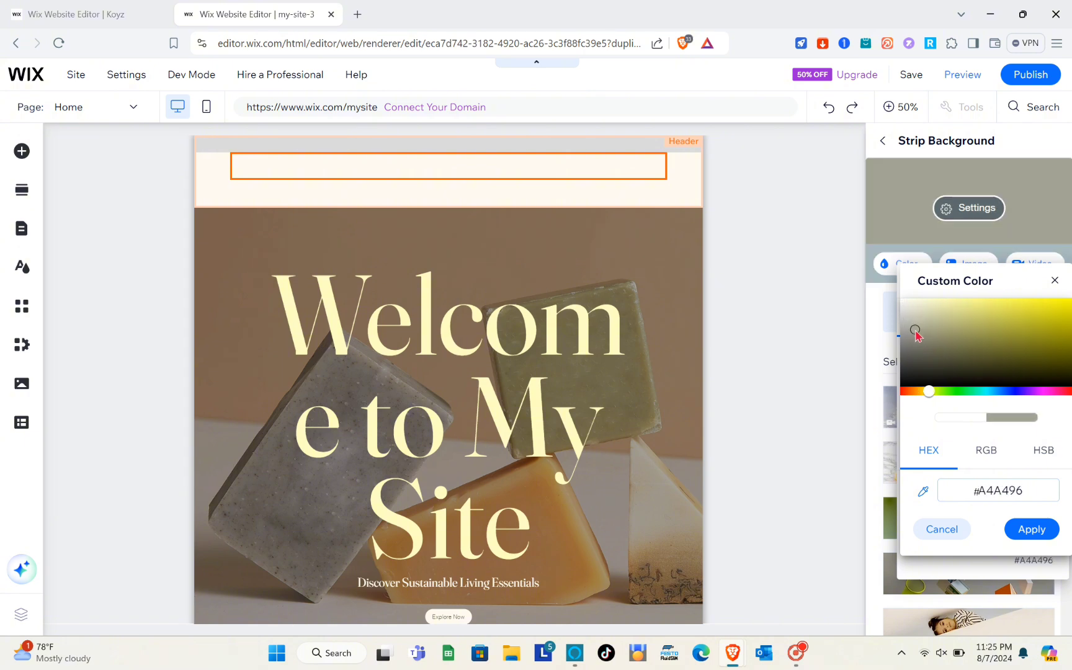
left_click(1036, 534)
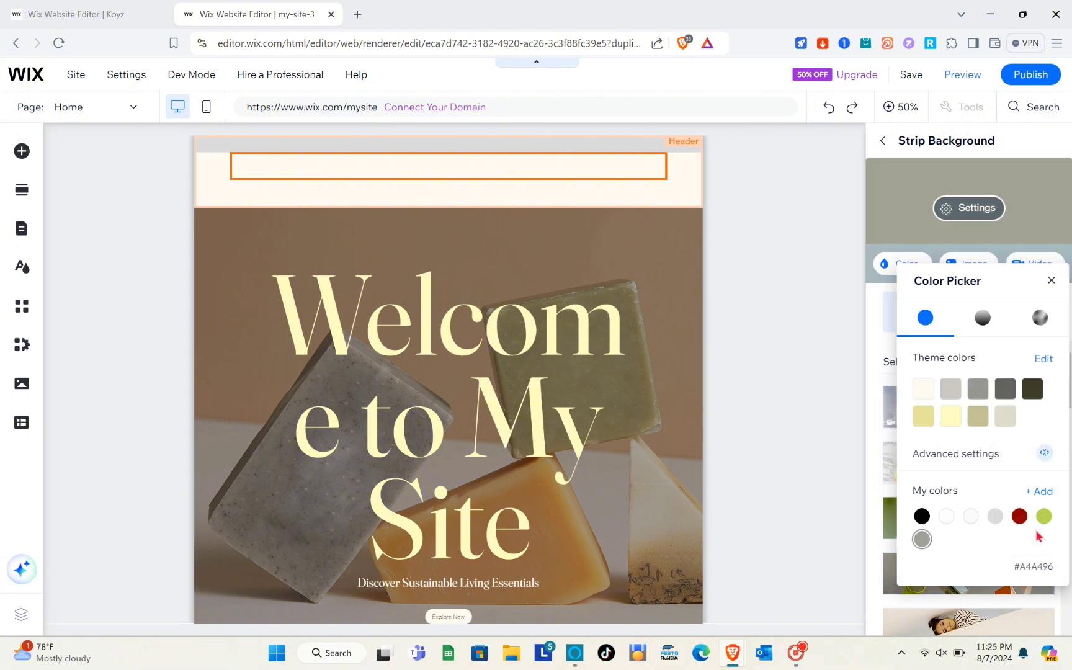
left_click(1051, 280)
left_click(882, 141)
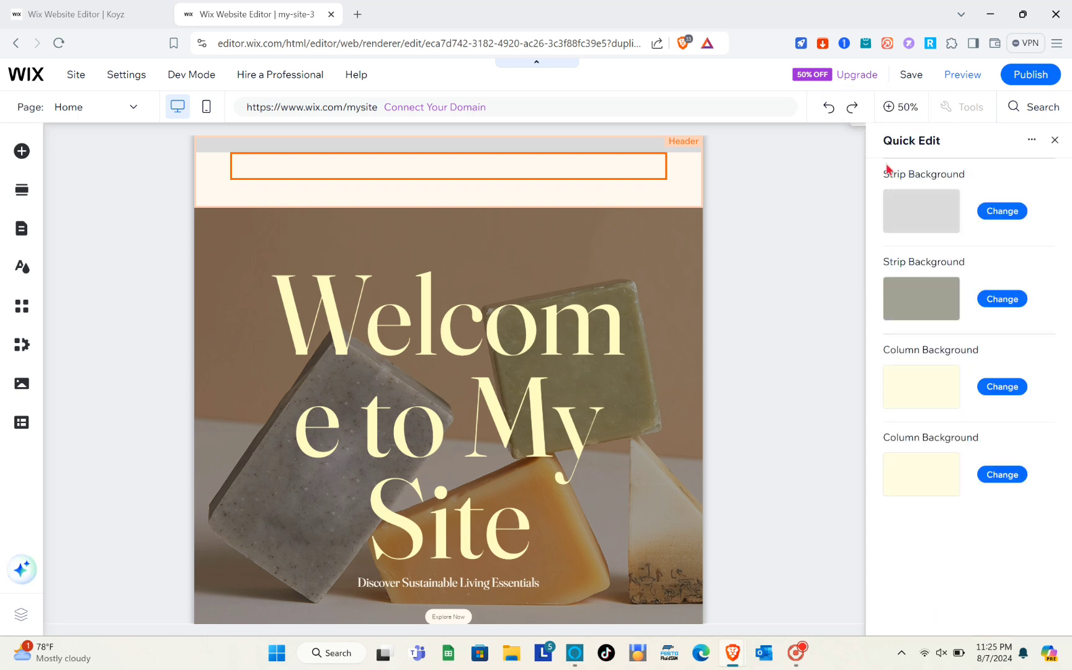
- Set the first column's background in the header to white, #FFFFFF
left_click(995, 387)
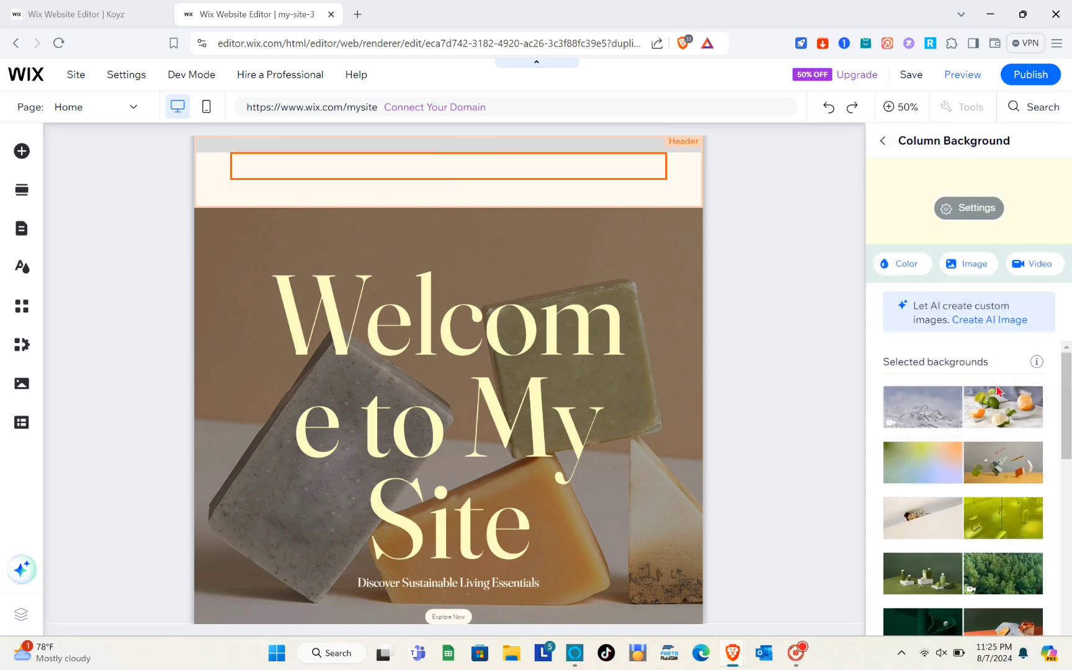
left_click(905, 265)
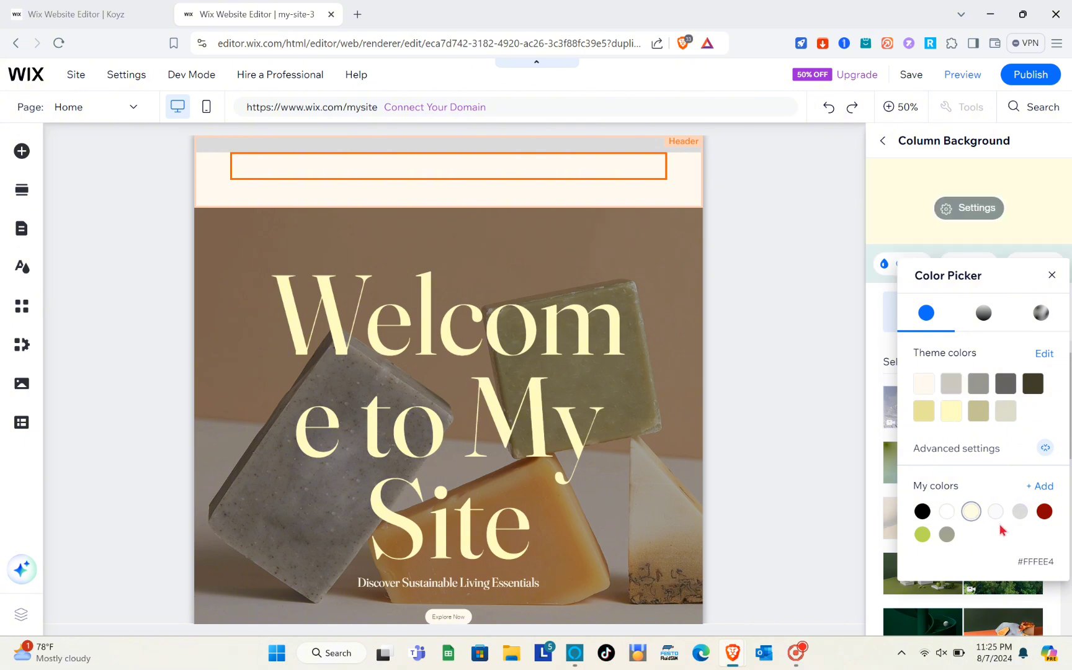
left_click(946, 511)
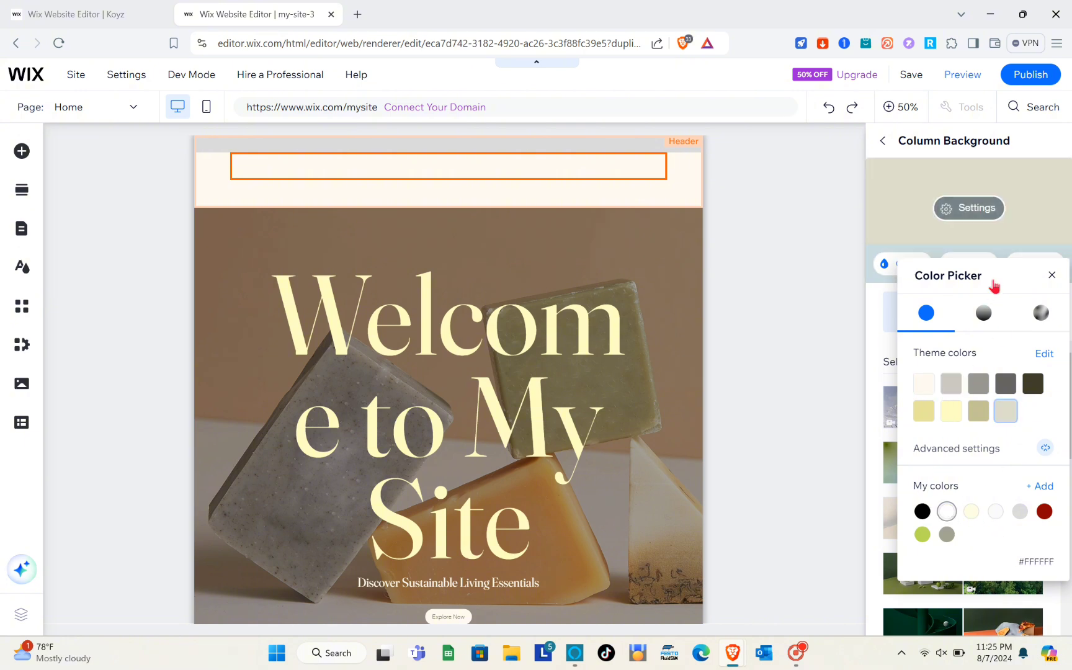
left_click(1050, 278)
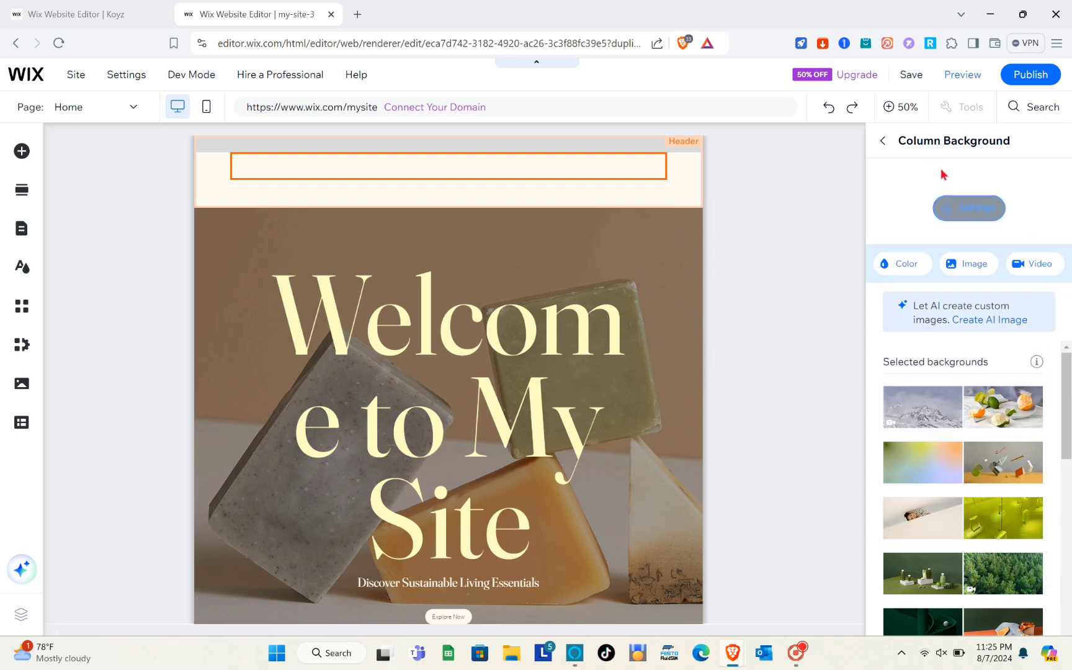
left_click(889, 143)
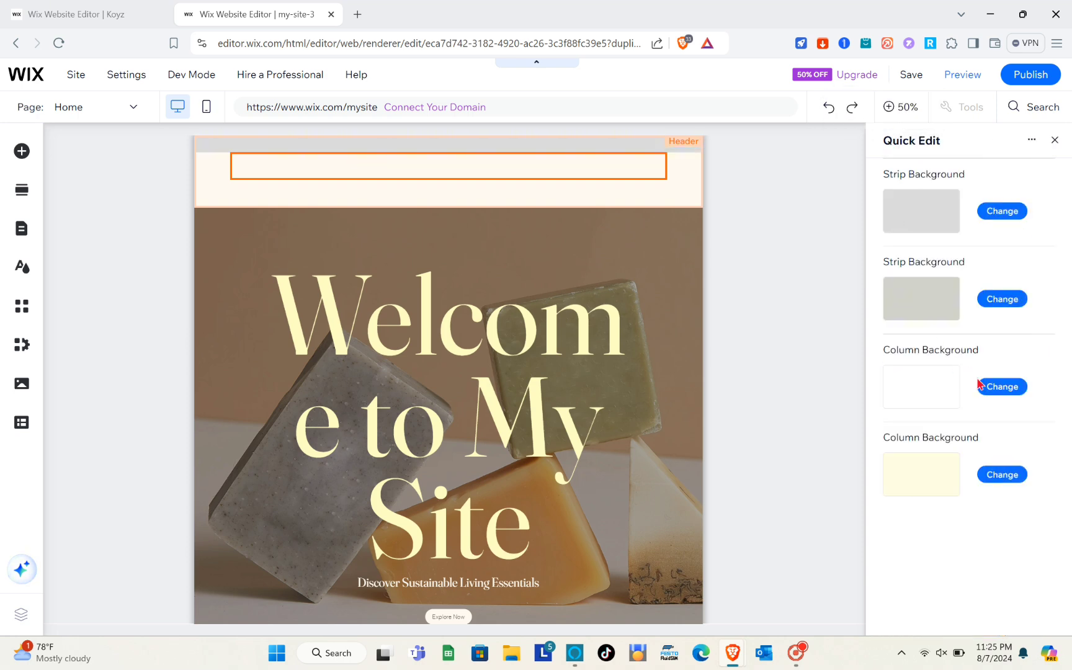
- Set the second column's background in the header to the light grey #DBDBDB
left_click(1006, 476)
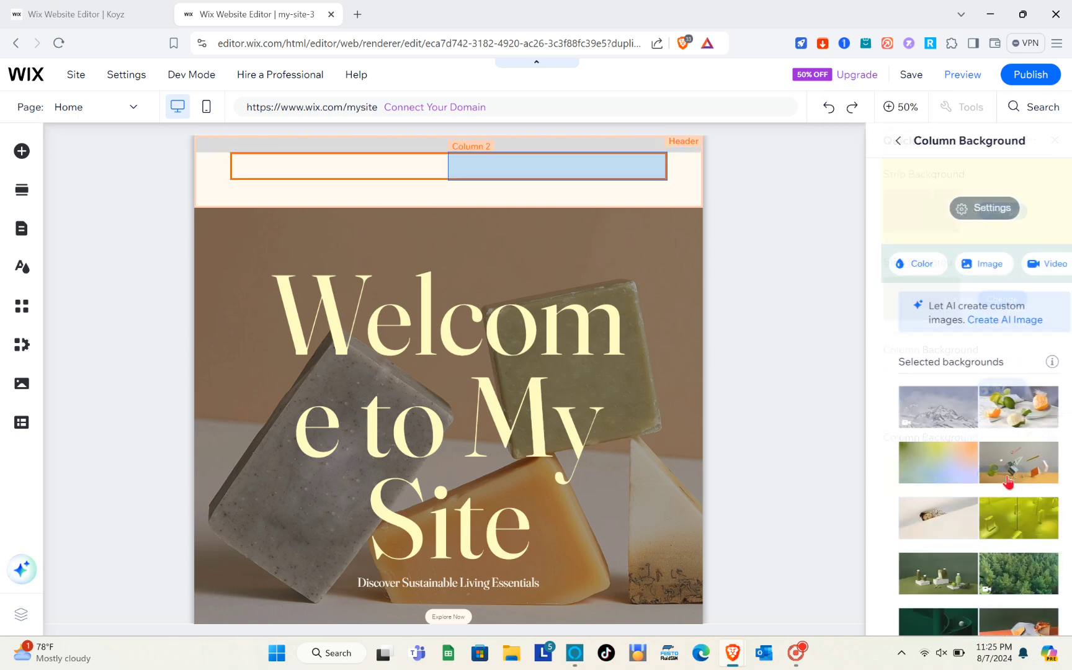
left_click(906, 266)
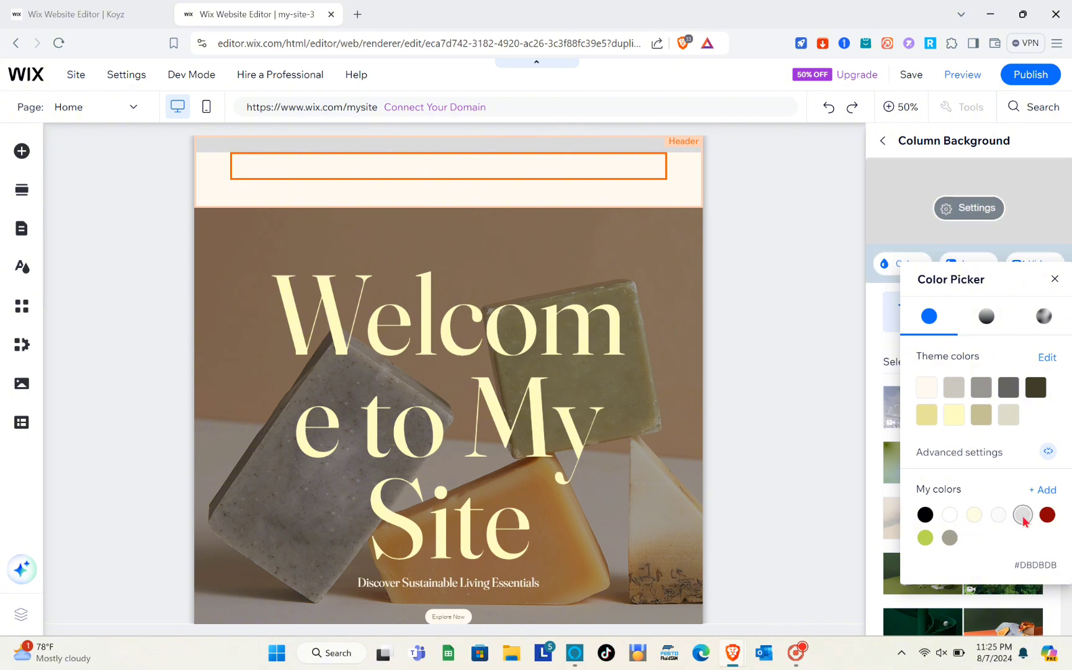
left_click(981, 388)
left_click(1056, 279)
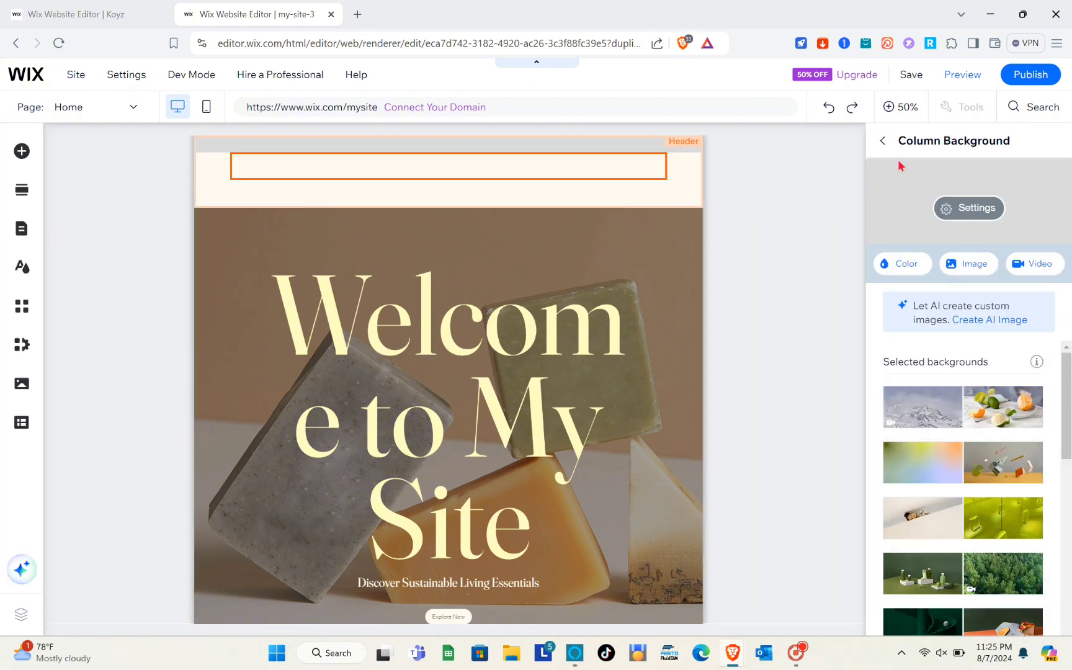
left_click(883, 140)
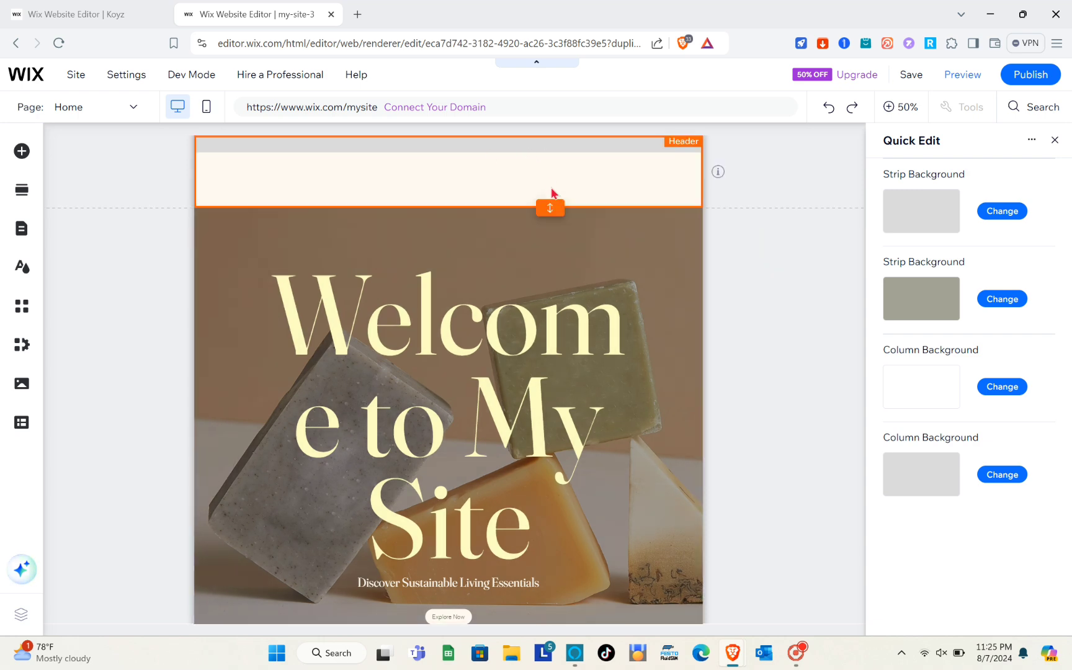
- Make the header taller by extending its lower edge downward
left_click_drag(553, 202, 553, 297)
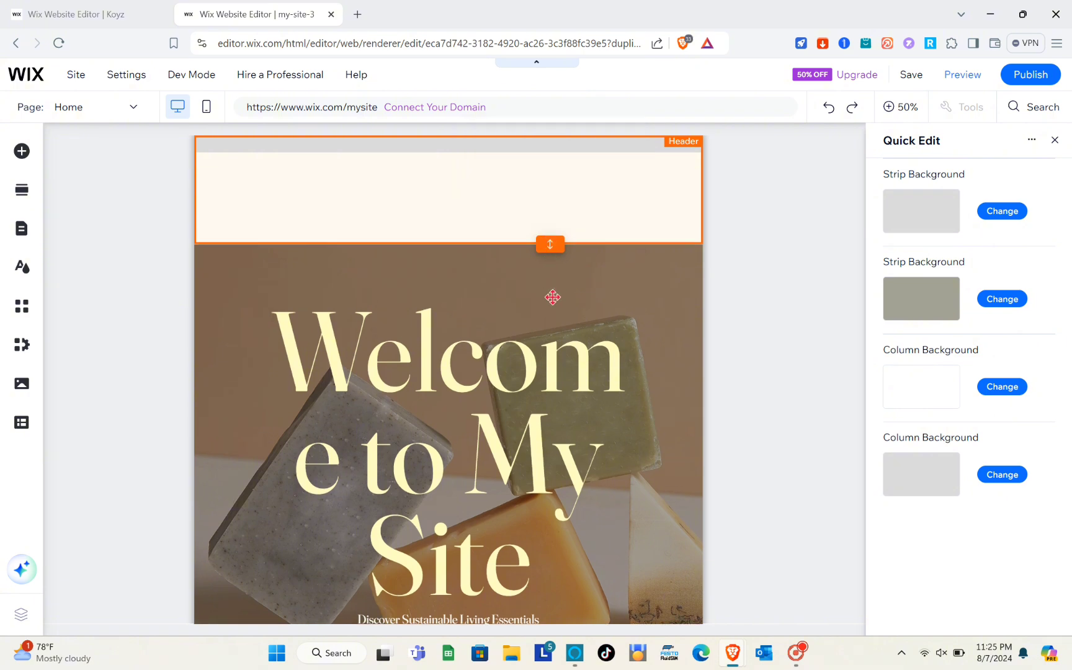
- Reduce the header's height until its lower edge sits a little below the second strip, and close Quick Edit
left_click_drag(547, 201, 555, 137)
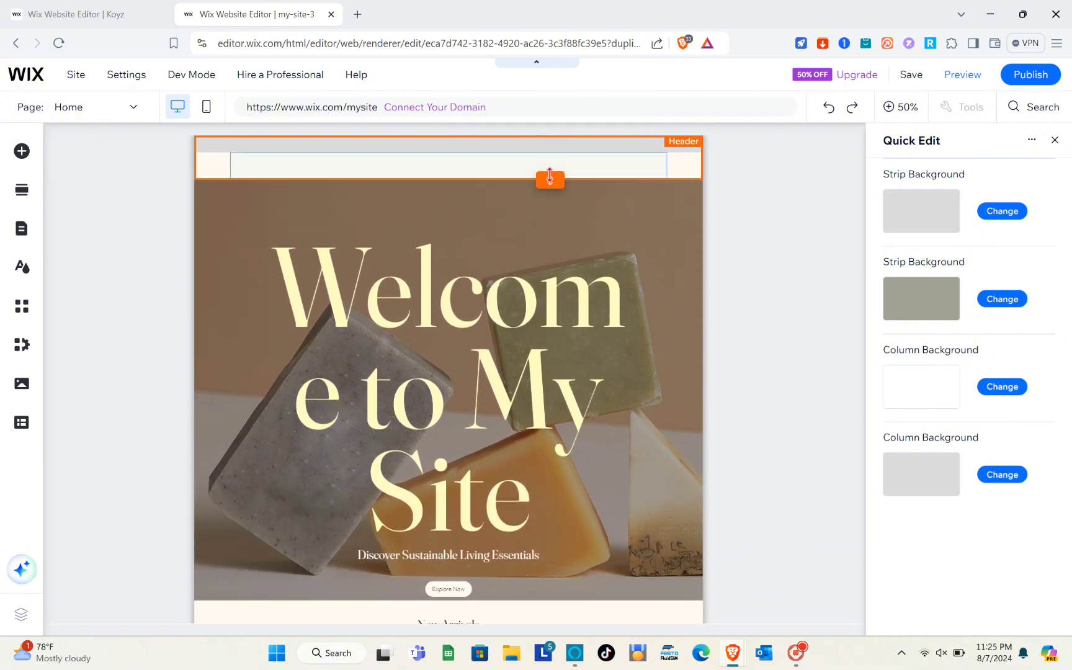
mouse_move(551, 179)
left_mouse_down()
mouse_move(551, 208)
mouse_move(552, 197)
left_mouse_up()
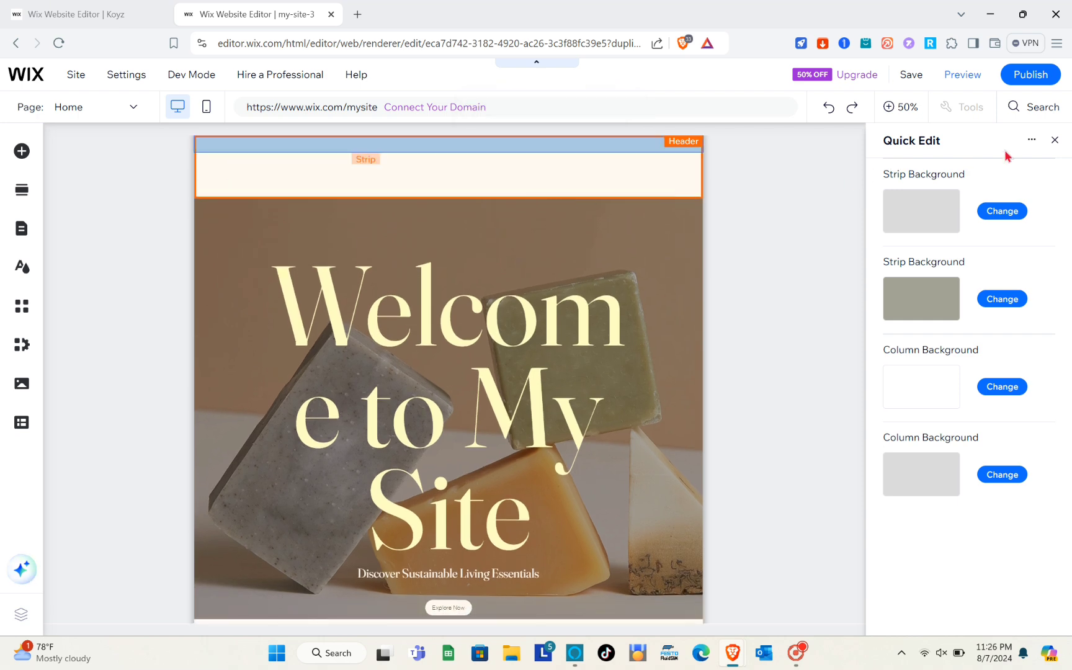
left_click(1056, 140)
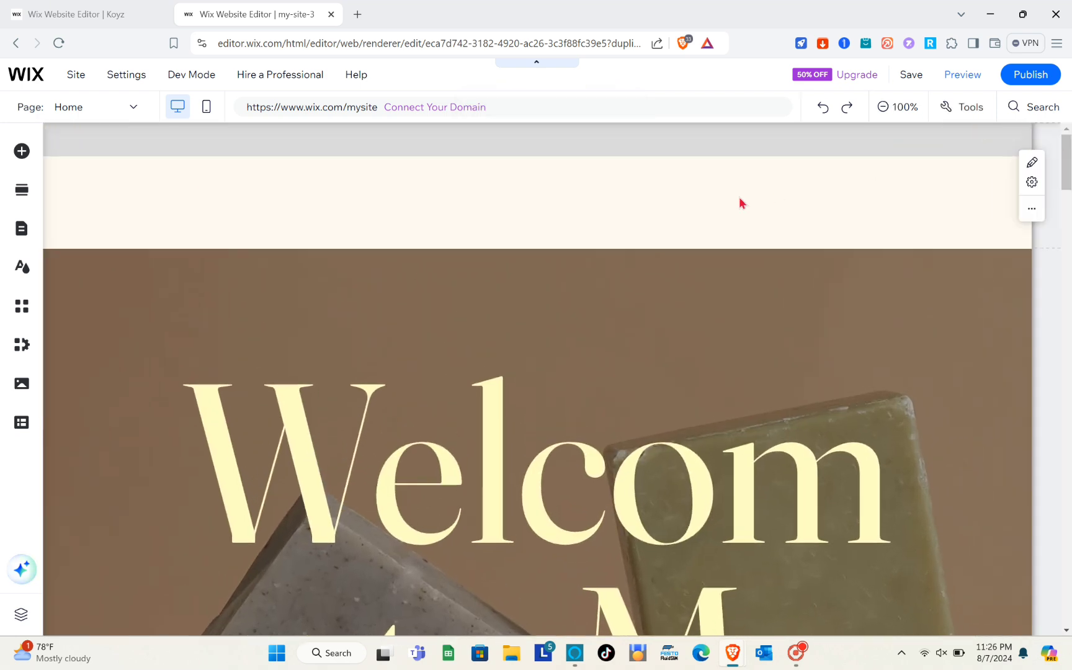
- Set the header's scroll behaviour to Freezes after trying the Disappears and Fades out options
left_click(636, 152)
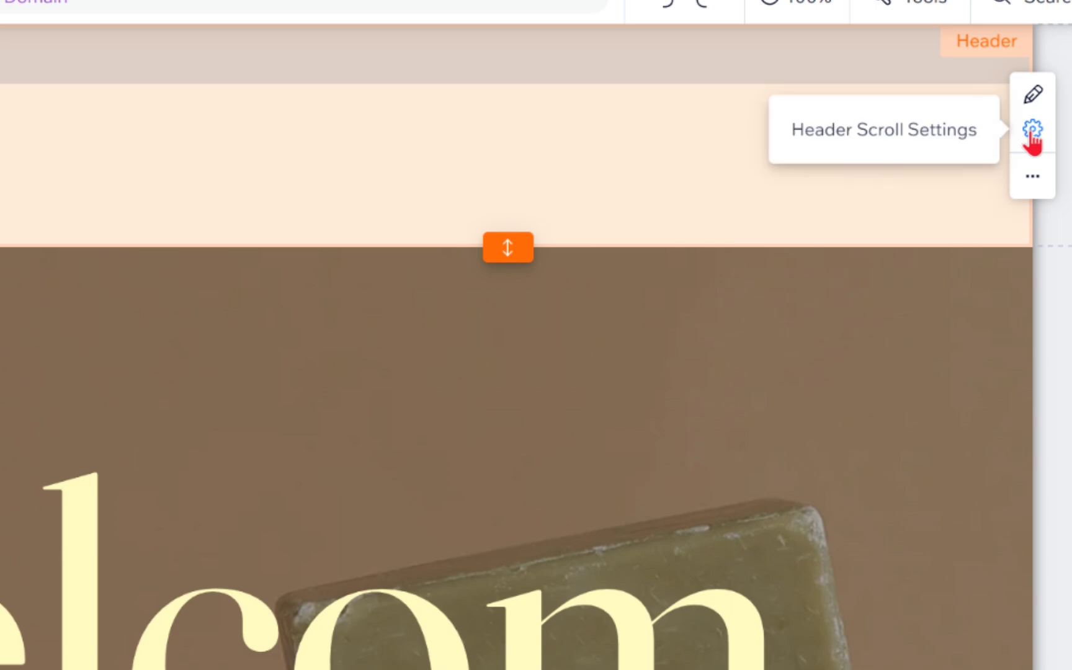
left_click(1033, 130)
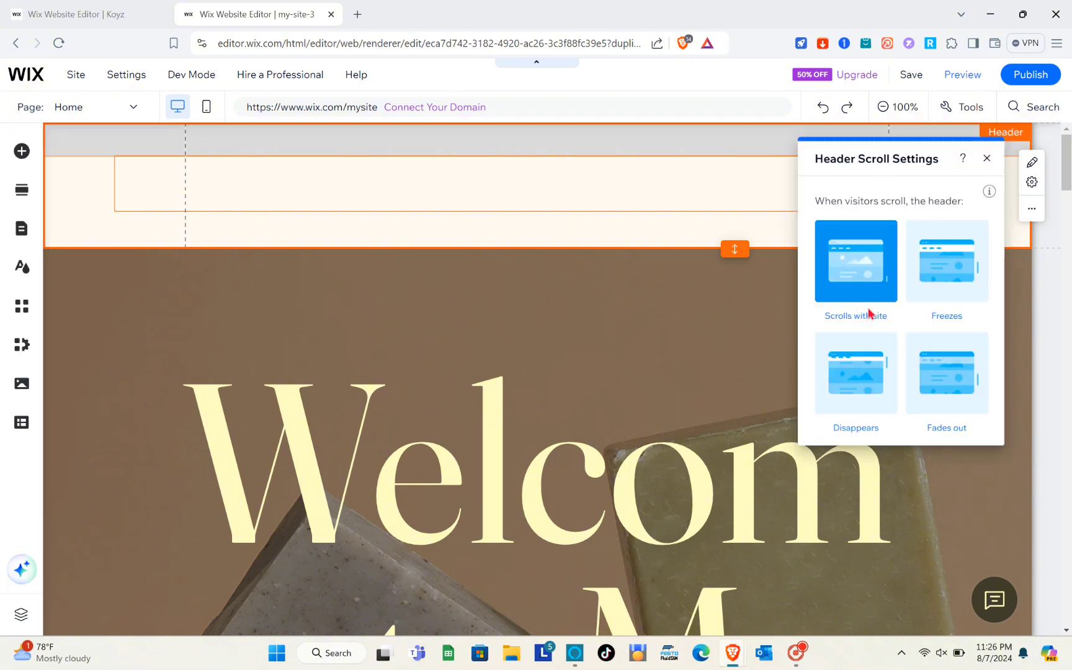
left_click(944, 284)
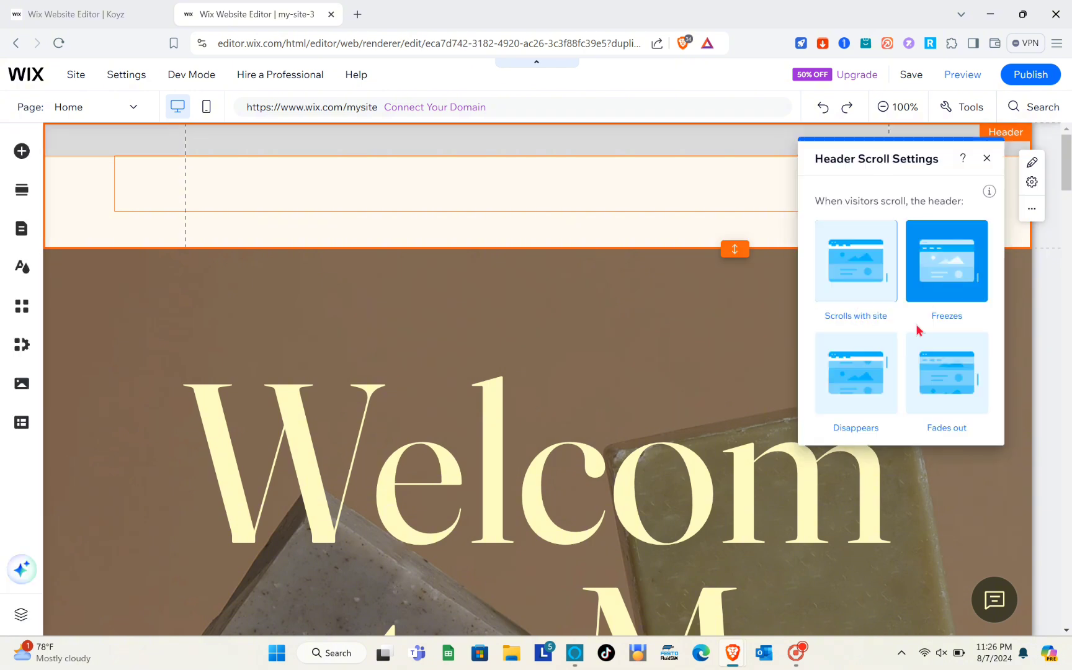
left_click(868, 389)
left_click(954, 397)
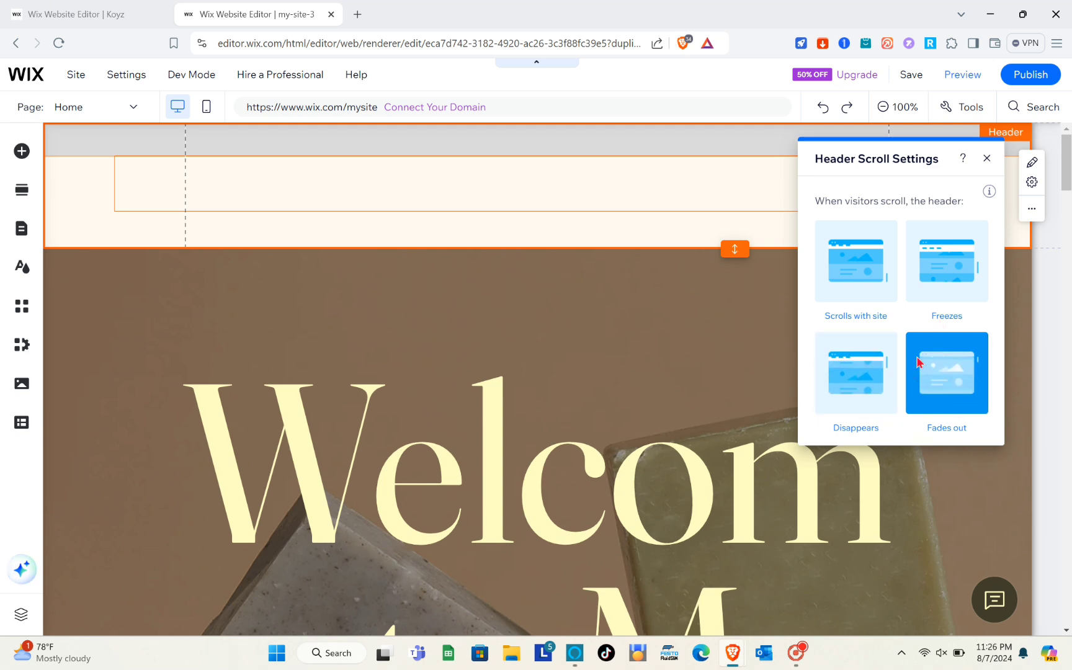
left_click(947, 285)
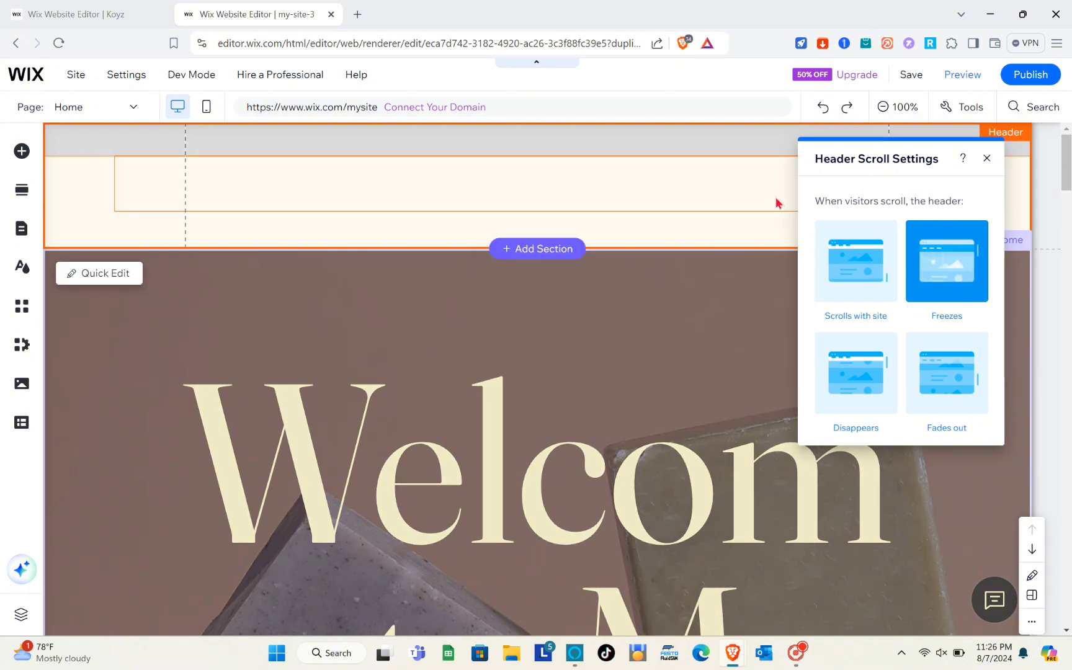
left_click(985, 159)
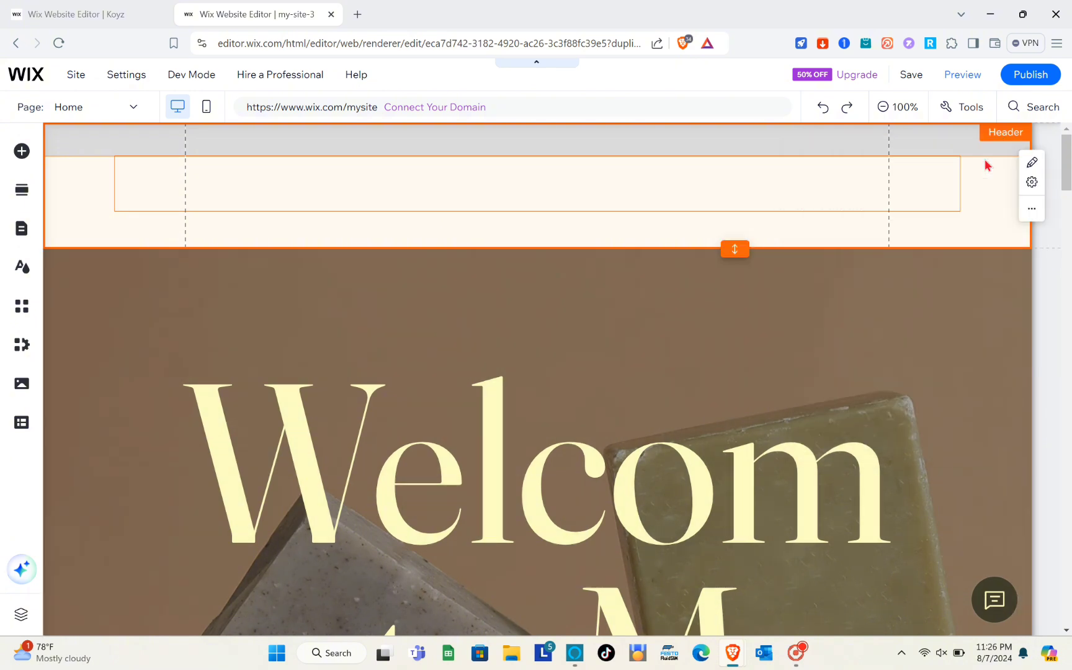
- Add a third column to the header's two-column strip and delete it again
left_click(456, 189)
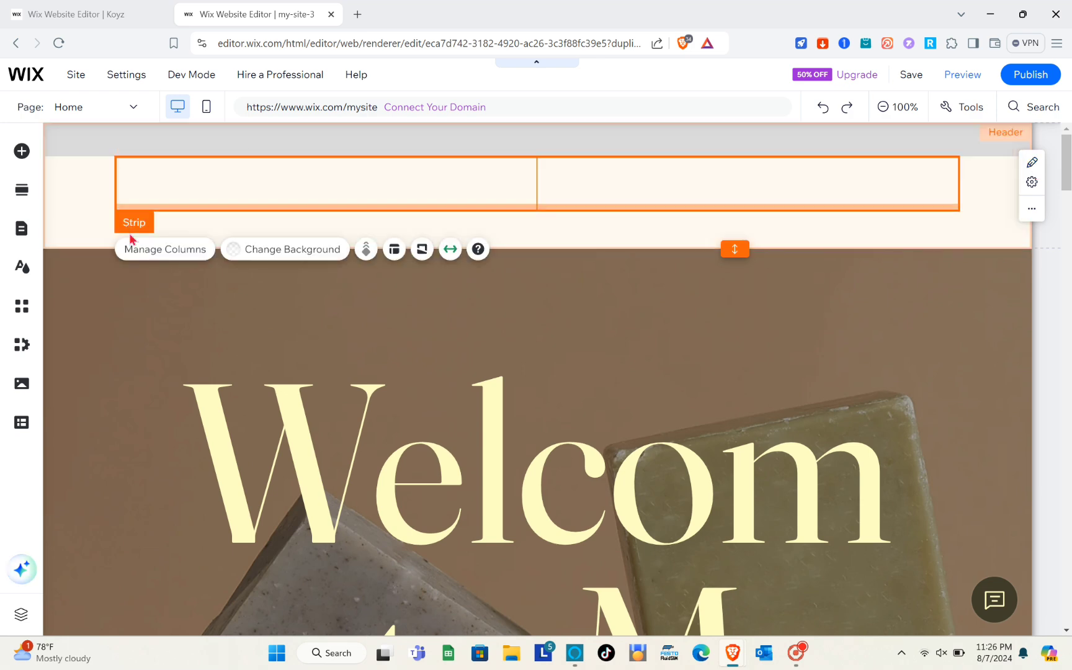
left_click(148, 250)
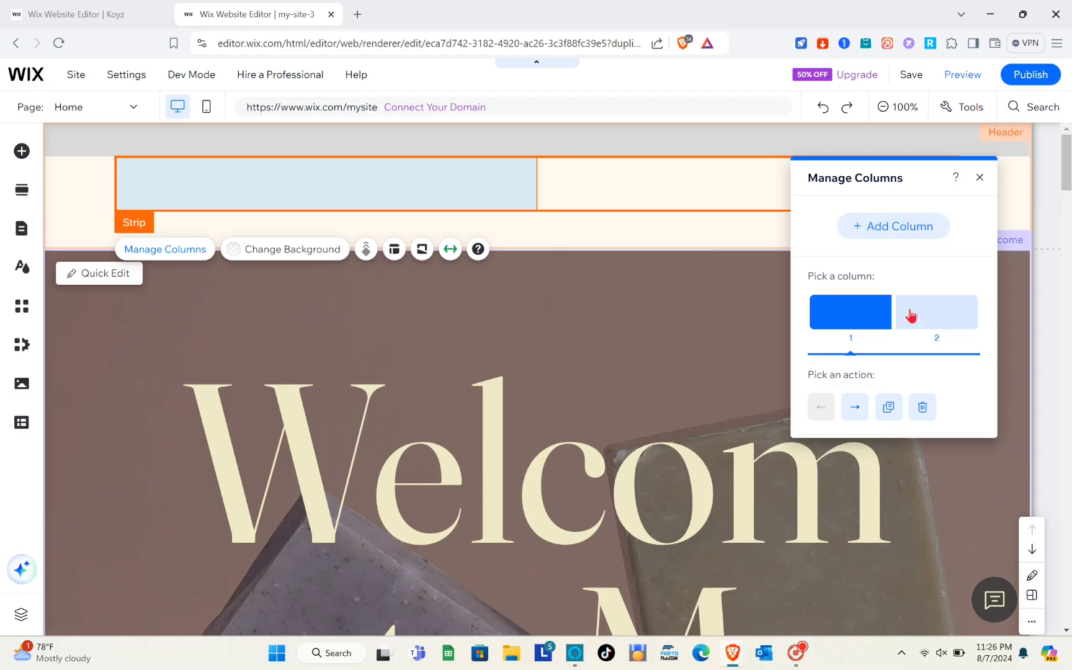
left_click(859, 385)
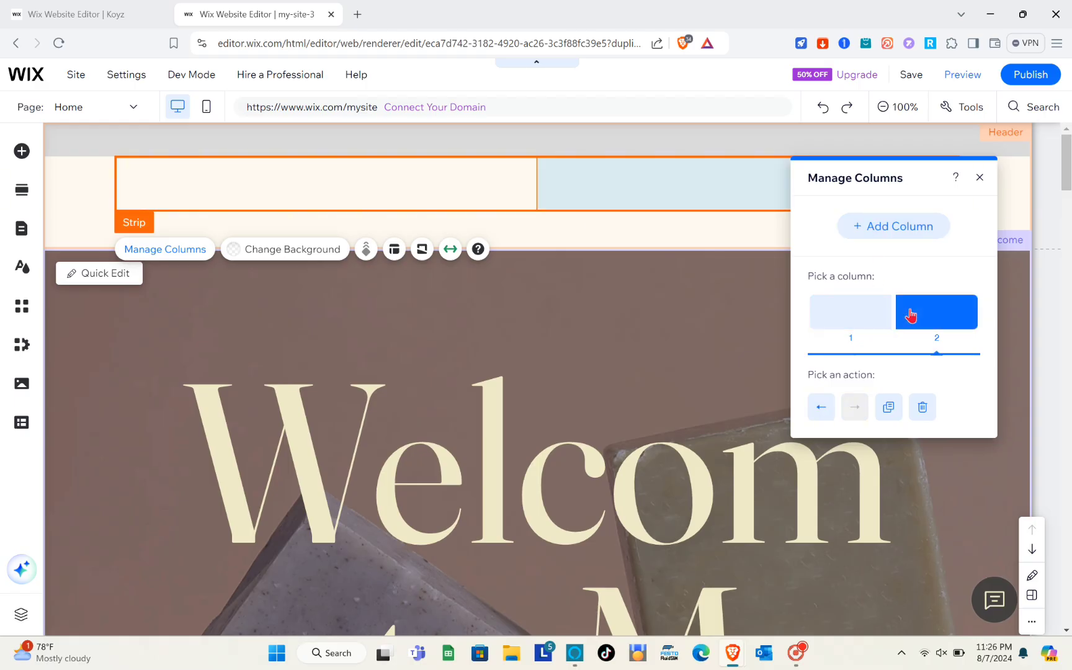
left_click(859, 323)
left_click(900, 231)
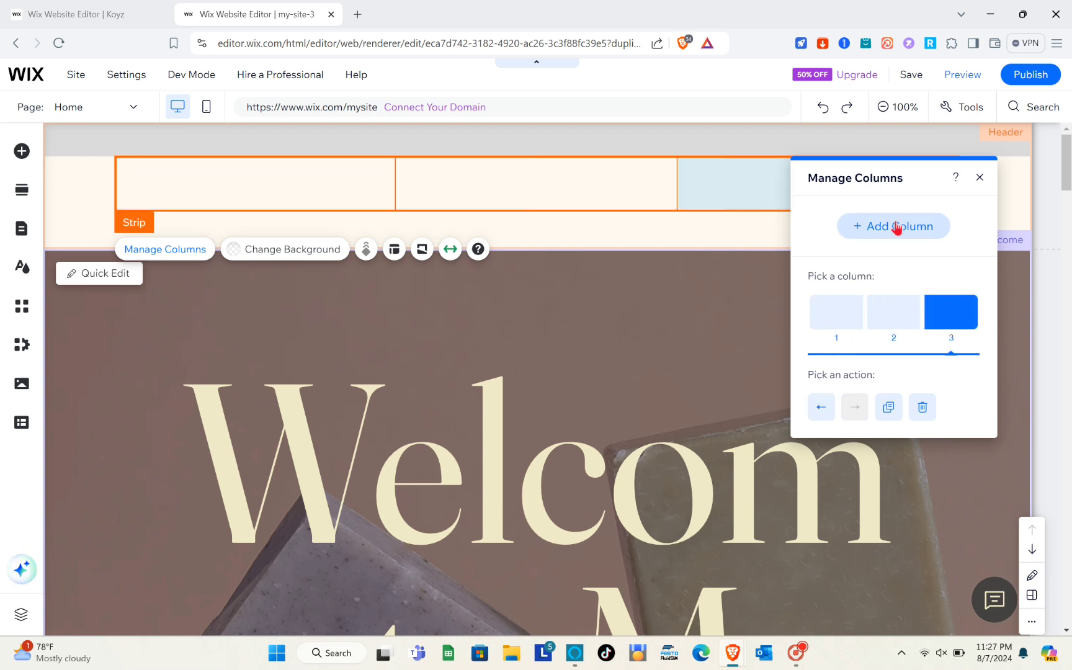
left_click(922, 409)
- Delete the second column and the two-column strip from the lower part of the header
right_click(614, 197)
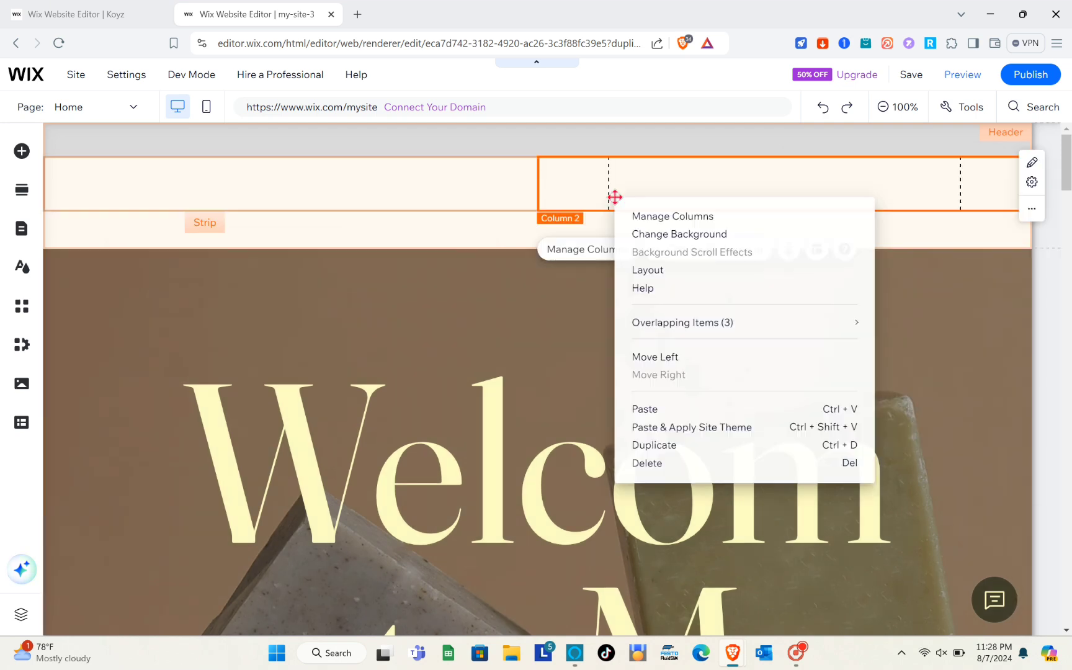
left_click(657, 466)
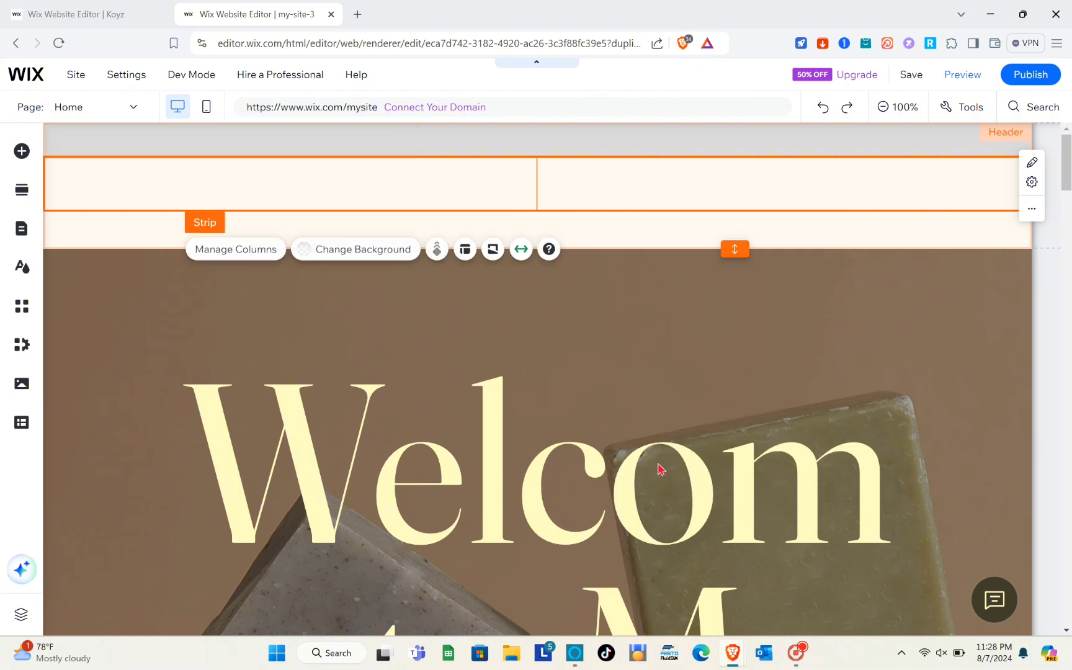
right_click(602, 184)
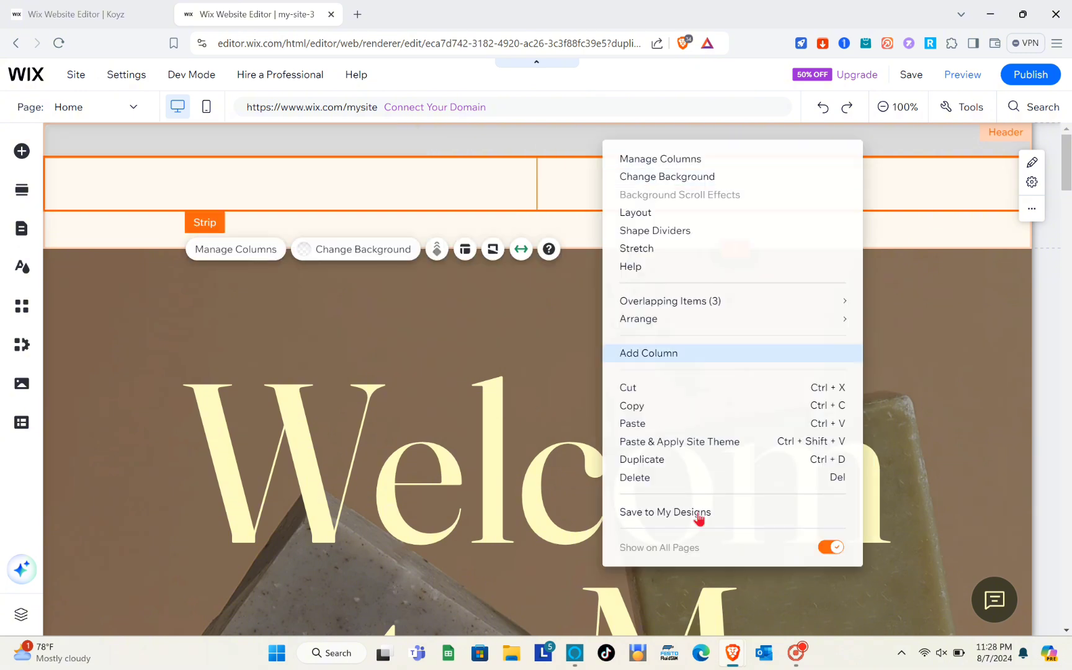
left_click(656, 478)
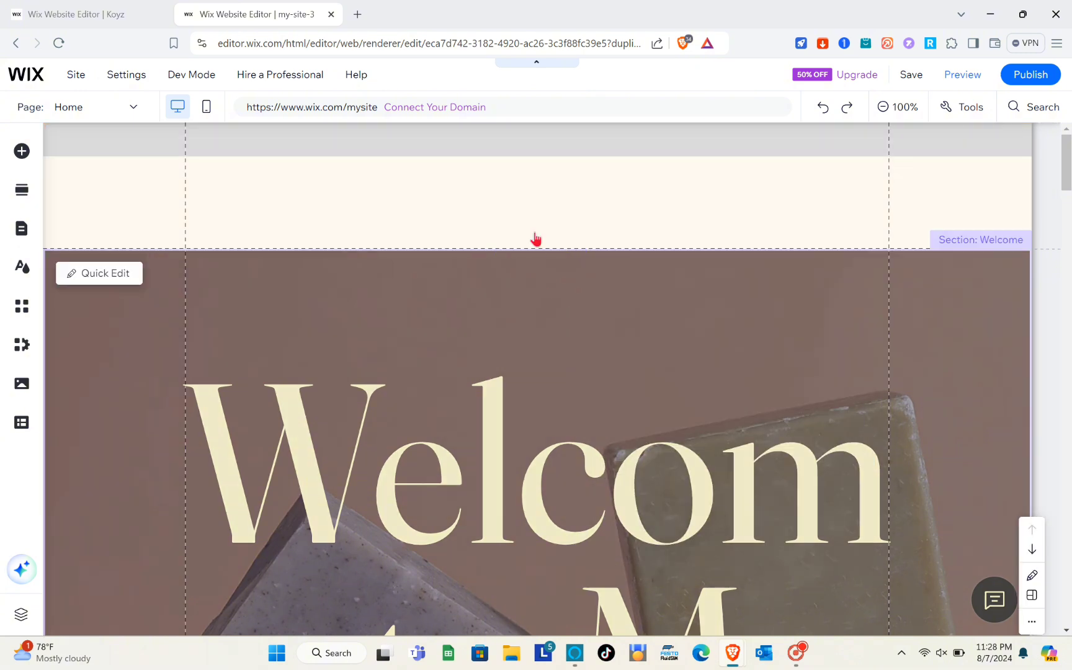
left_click(538, 230)
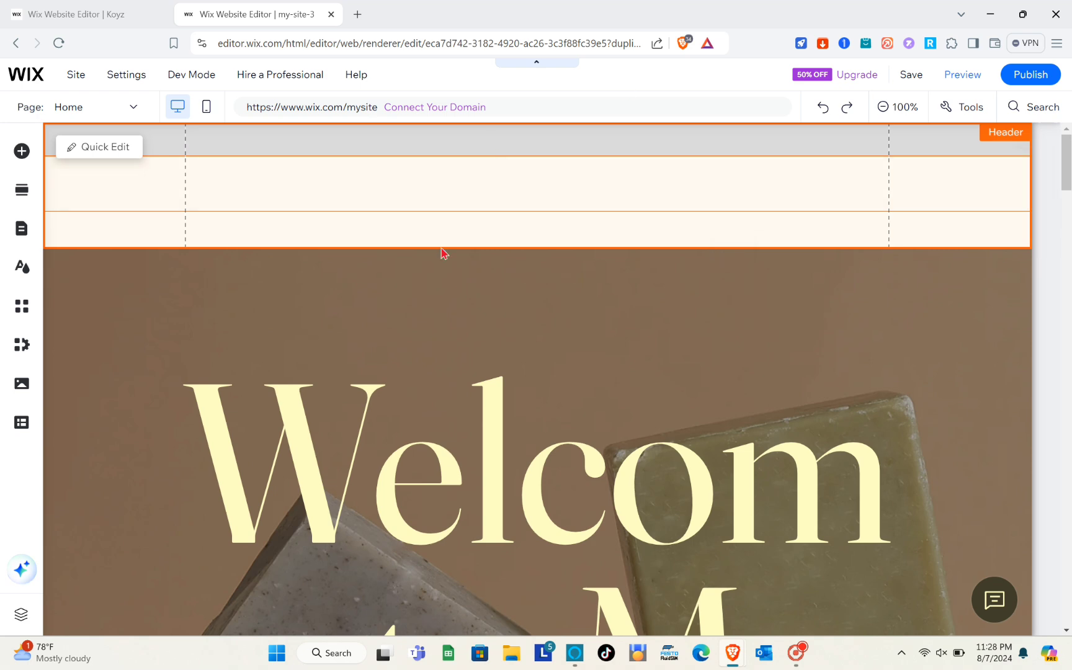
- Upload the image Black White Elegant Monogram Initial Name Logo from the A TECH folder and add it to the header
left_click(504, 181)
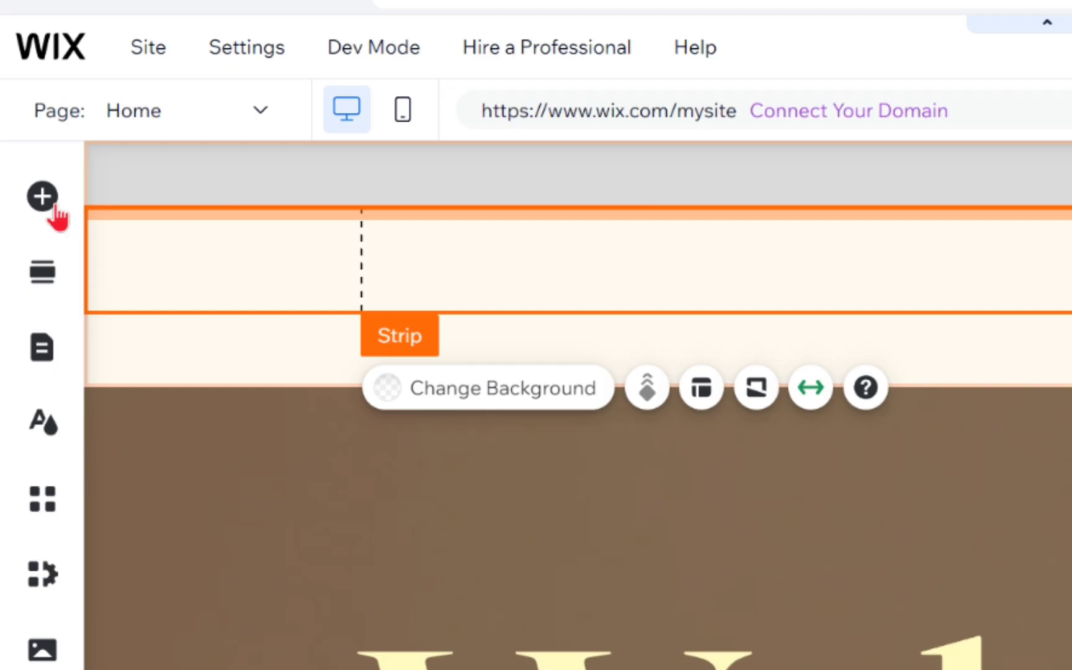
left_click(43, 199)
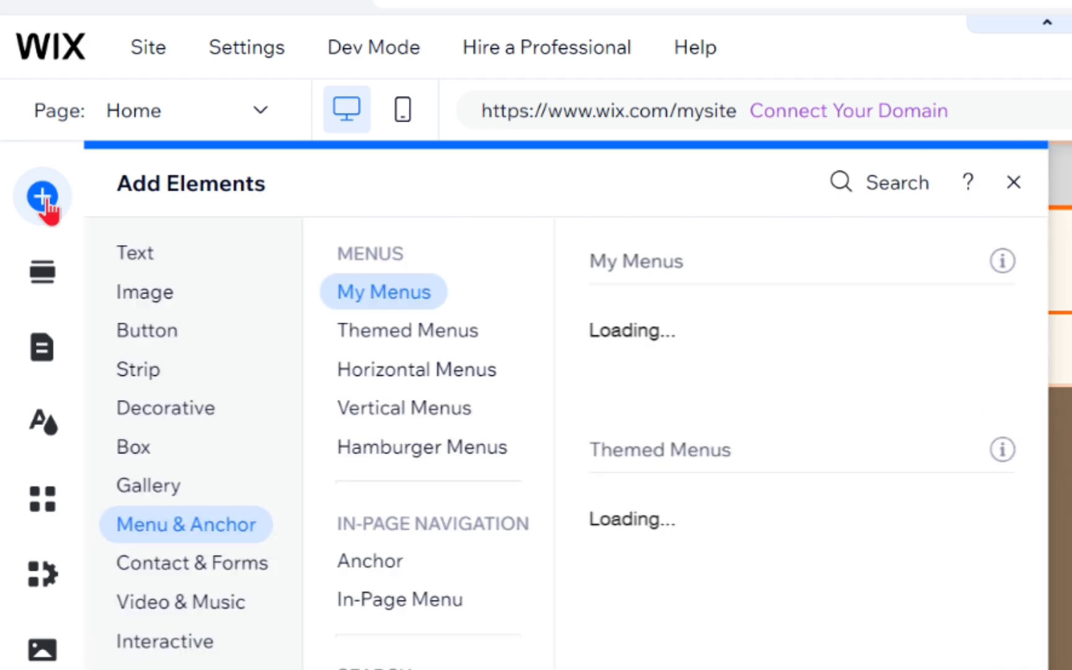
left_click(158, 296)
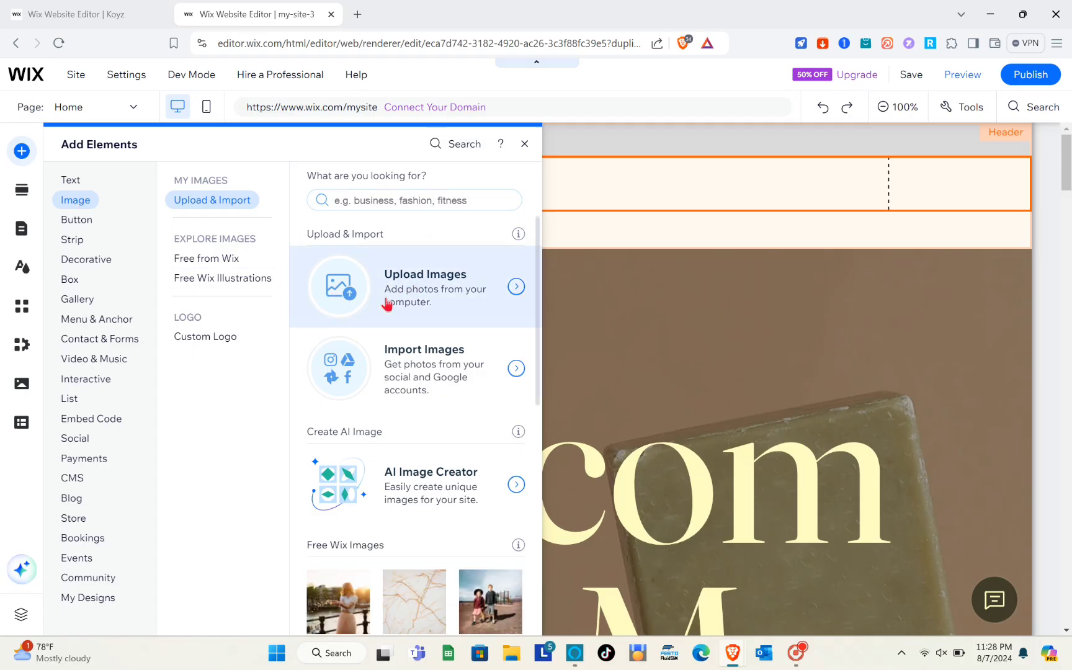
left_click(353, 292)
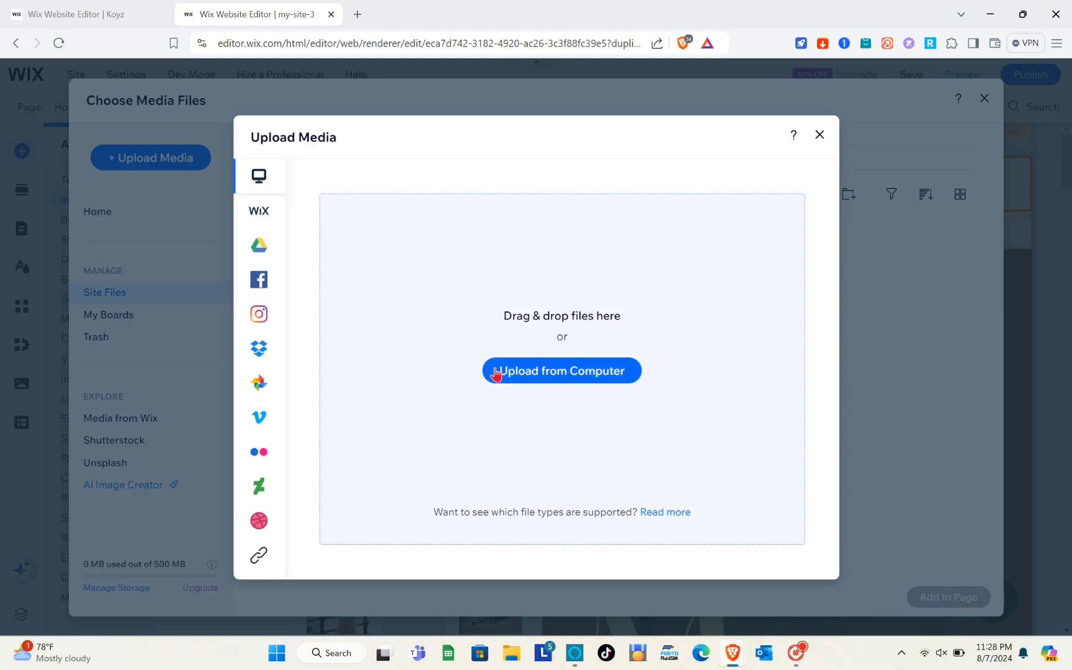
left_click(530, 375)
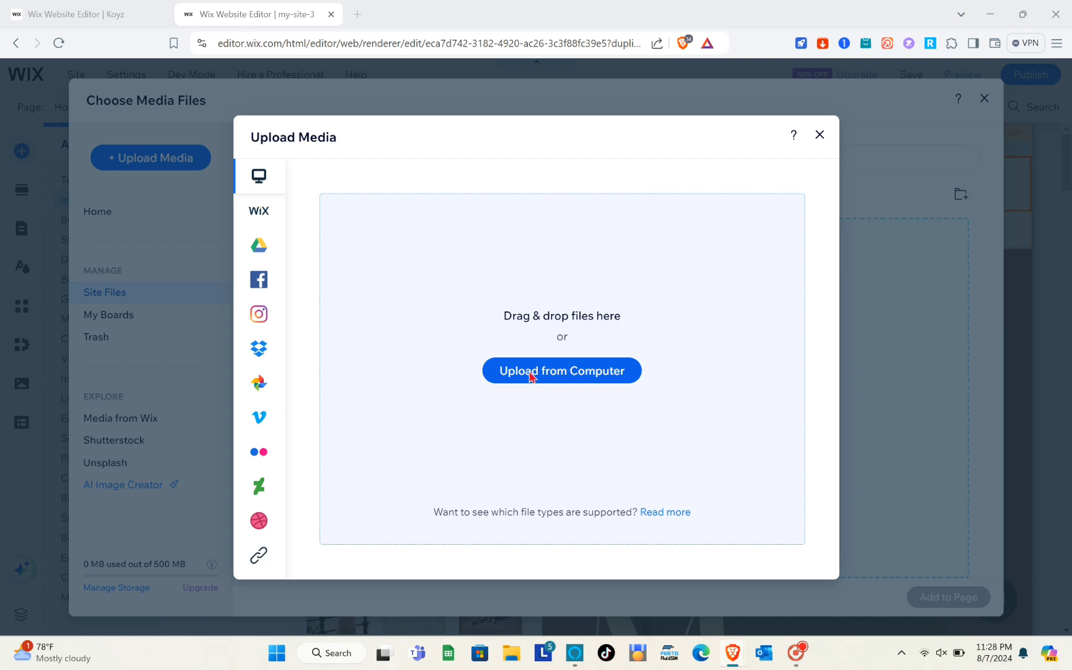
left_click(176, 150)
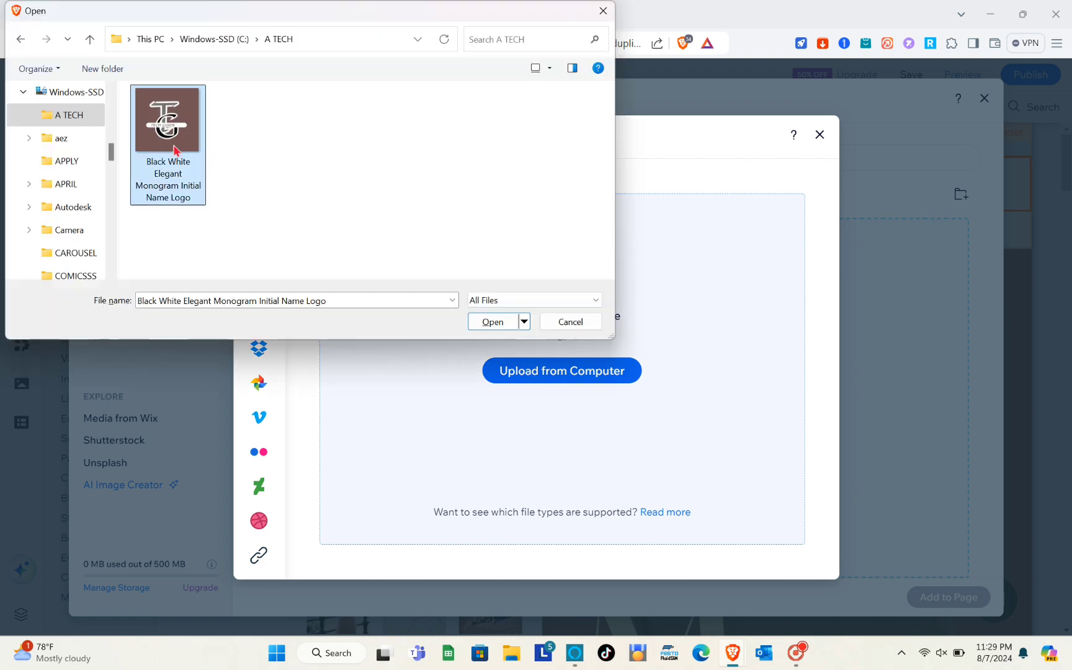
left_click(496, 324)
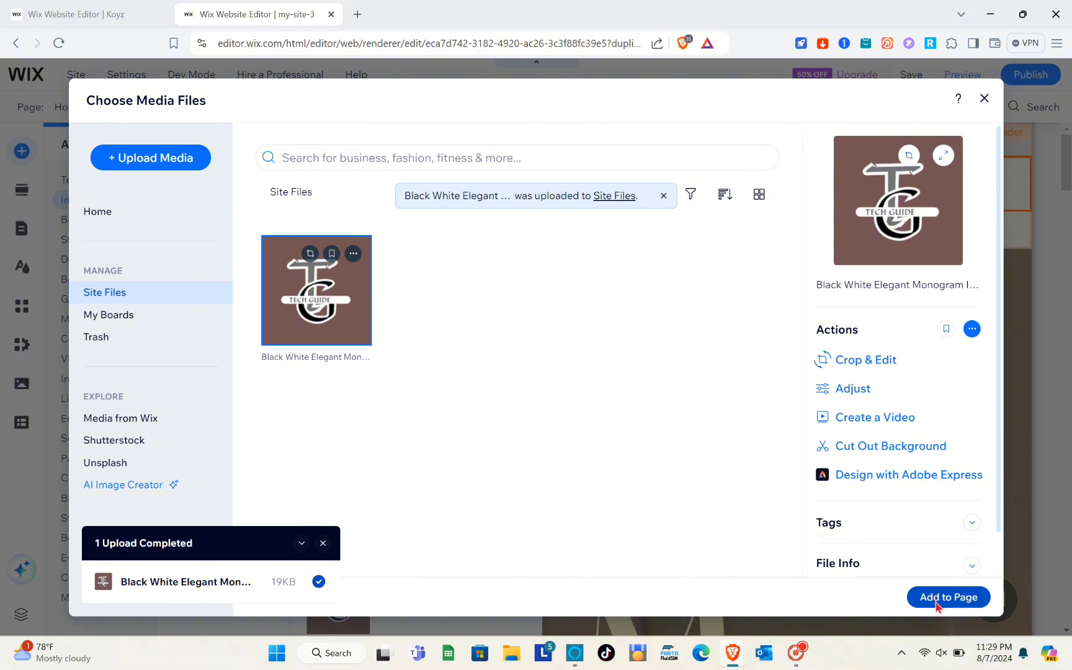
left_click(937, 599)
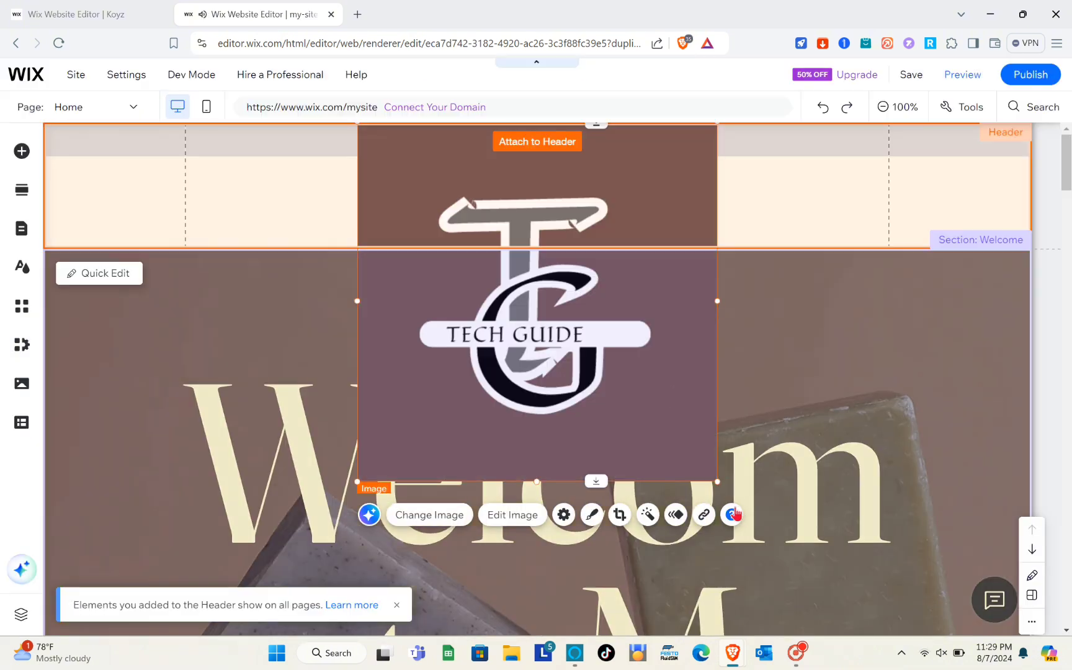
- Shrink the logo to the height of the header's lower strip and place it near the strip's left end
left_click_drag(717, 481, 386, 254)
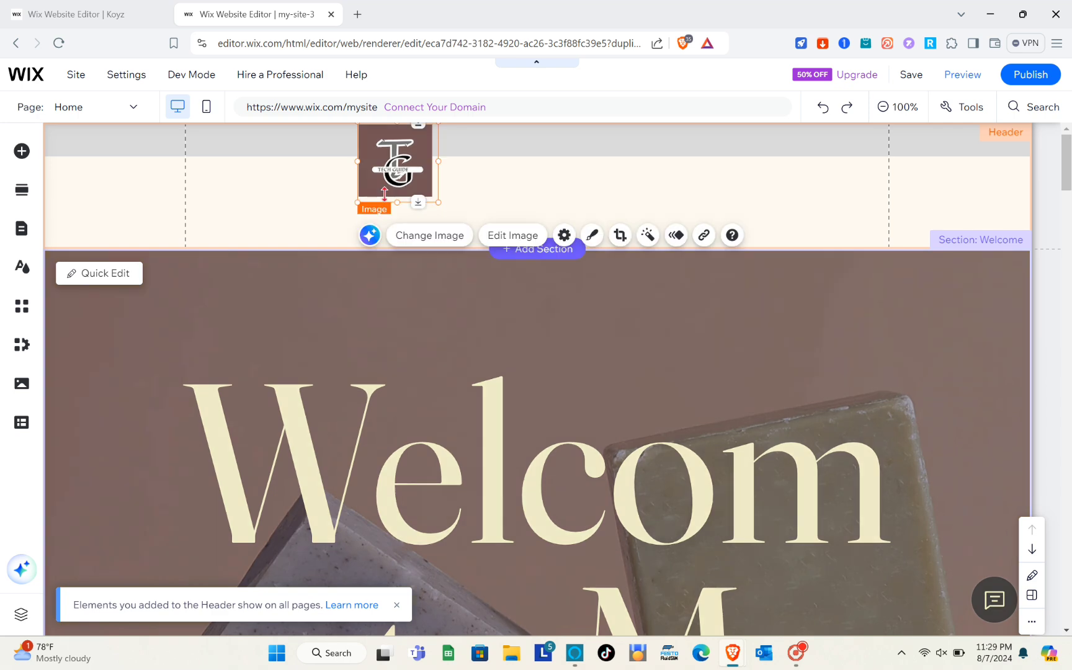
left_click_drag(390, 168, 93, 193)
left_click_drag(173, 220, 136, 192)
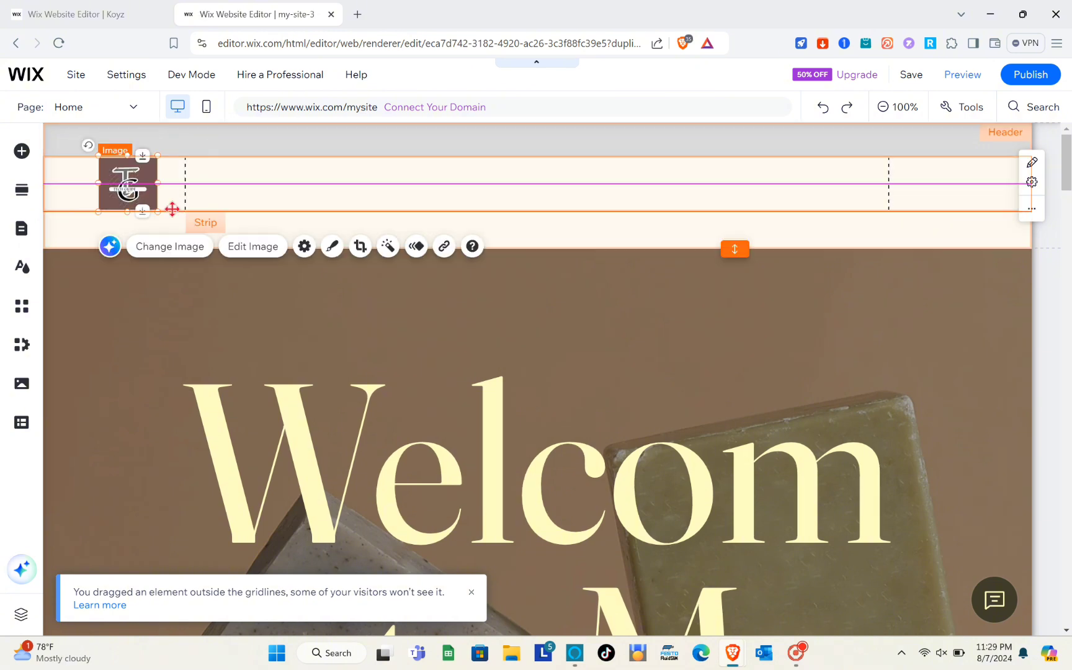
left_click(318, 171)
left_click(414, 147)
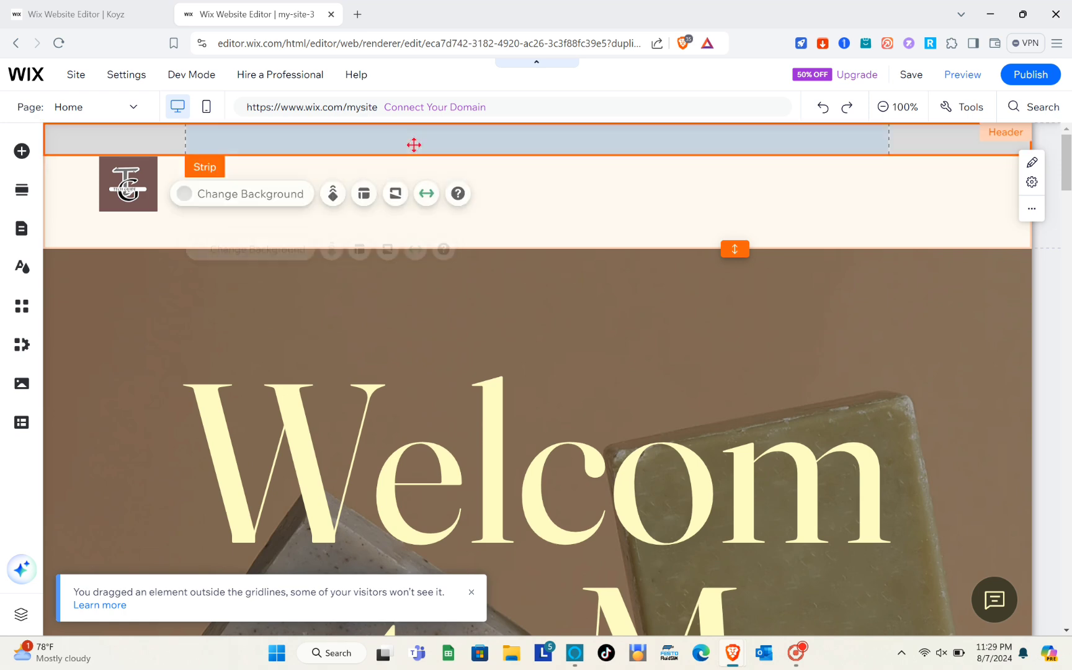
left_click(599, 225)
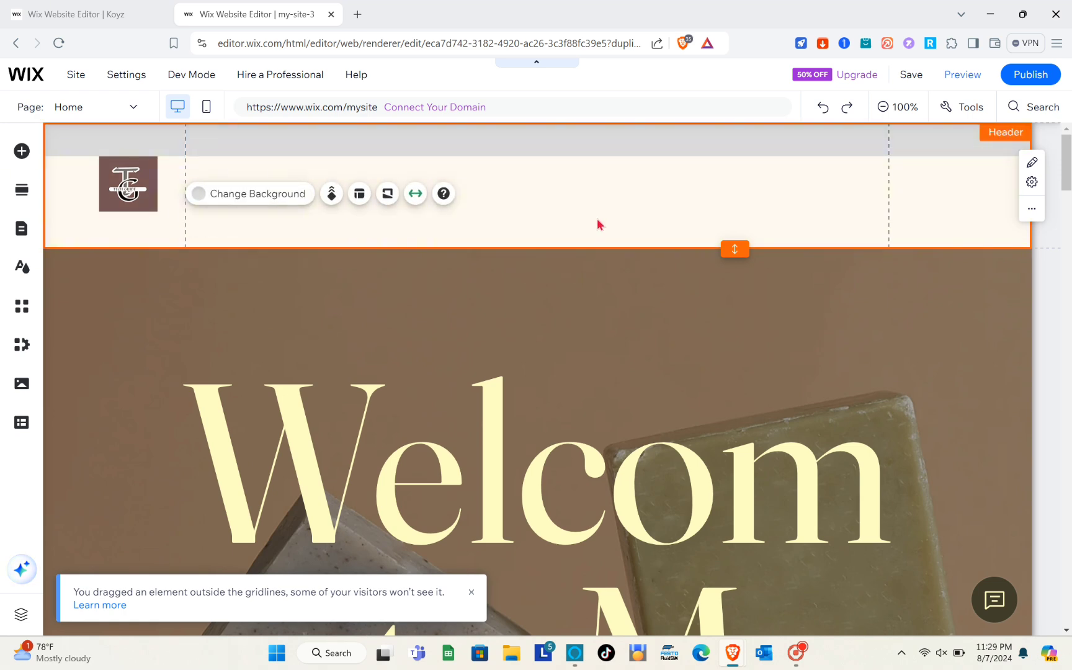
- Add the site's horizontal navigation menu from My Menus to the middle of the header's lower strip
left_click(546, 193)
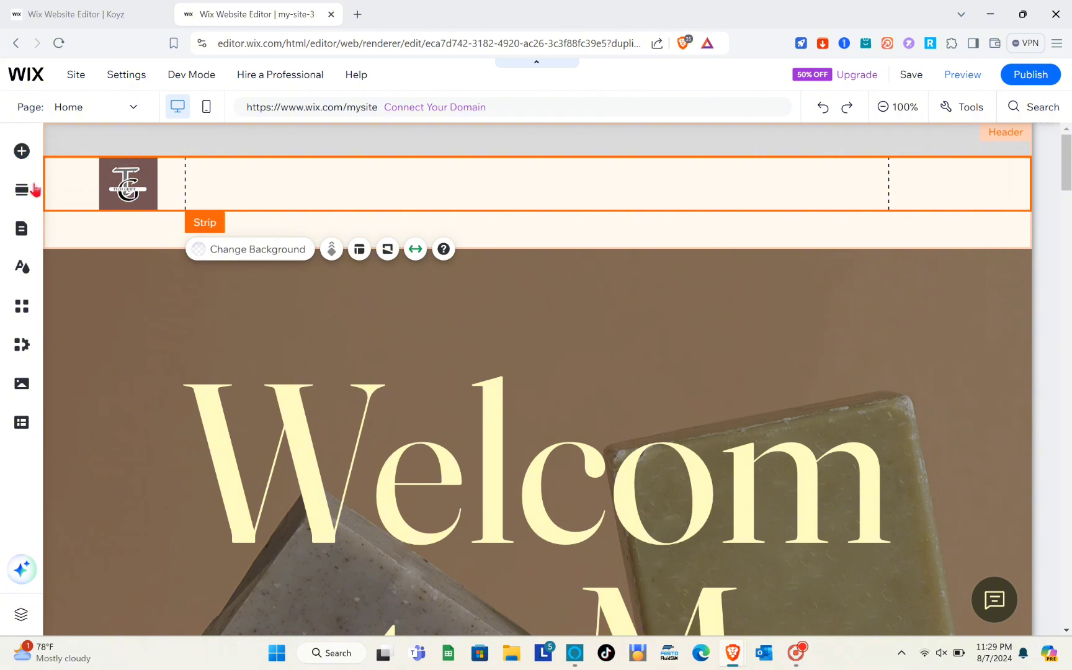
left_click(21, 155)
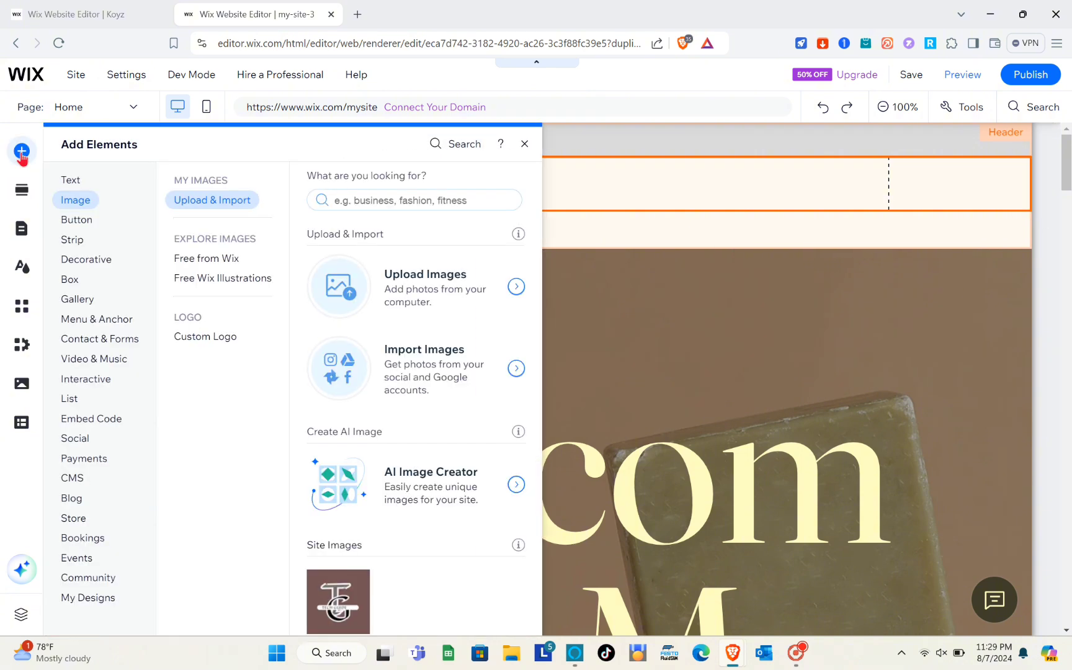
left_click(80, 338)
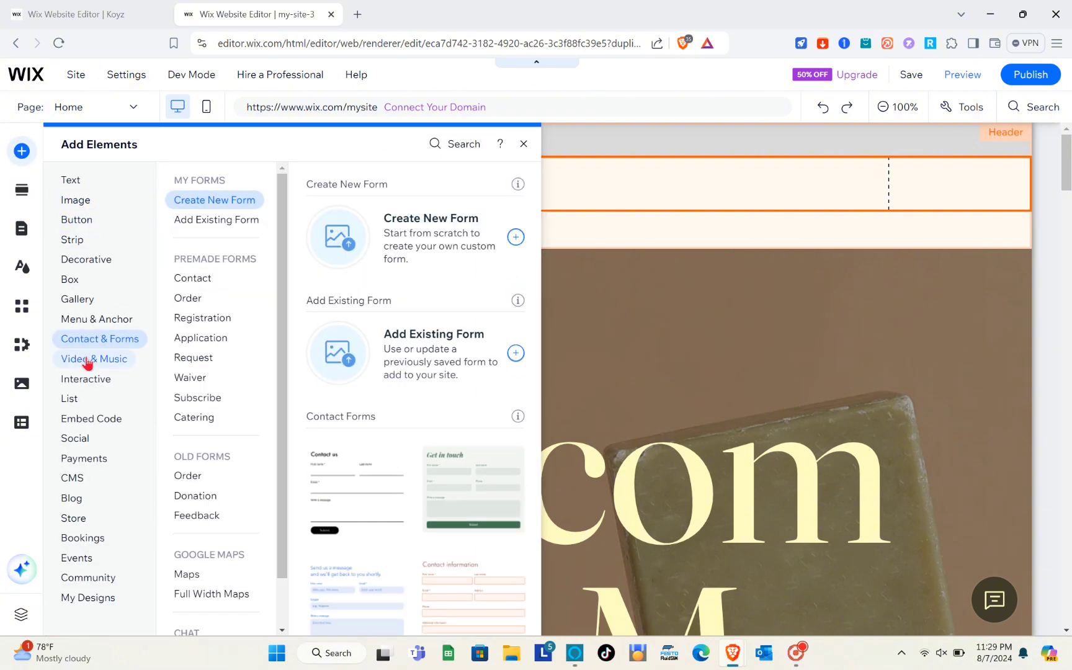
left_click(89, 359)
left_click(88, 320)
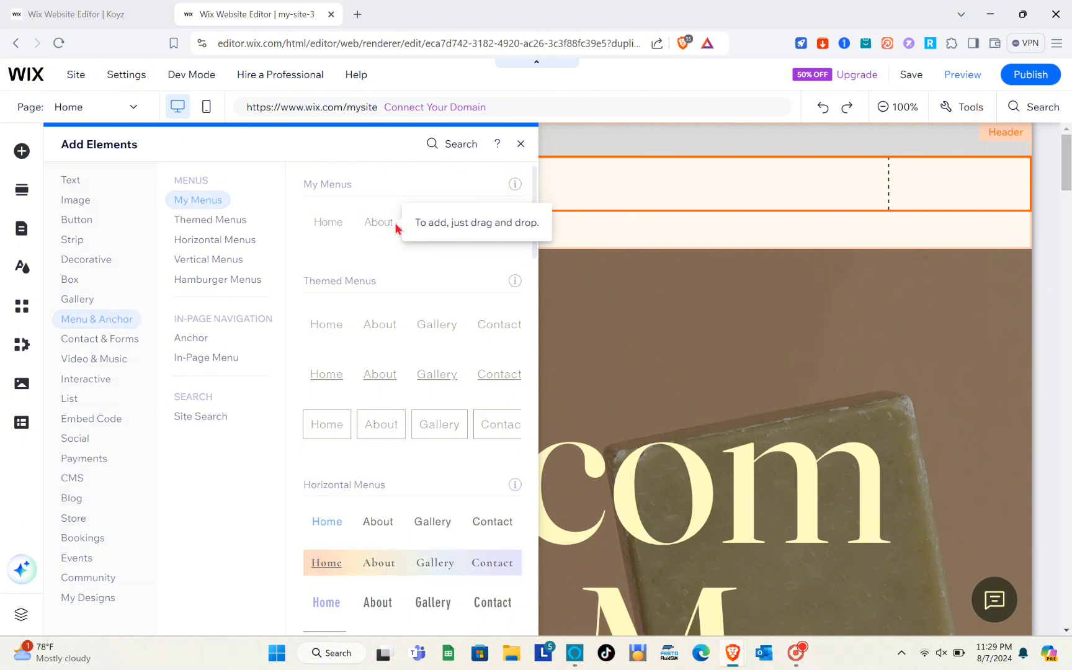
left_click_drag(394, 228, 411, 235)
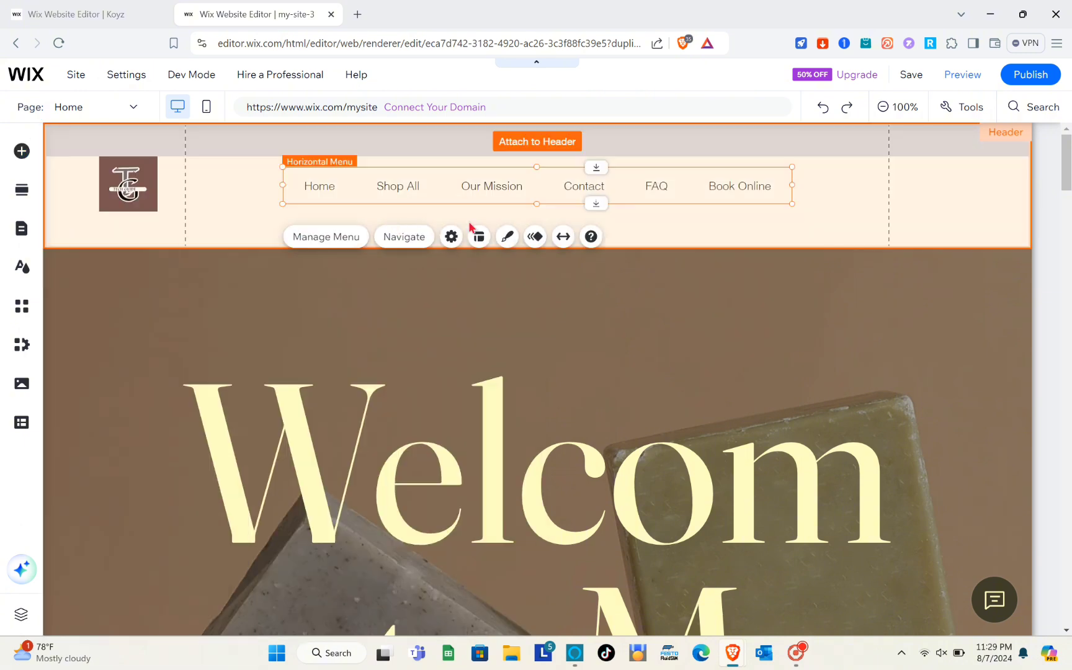
- Move the horizontal menu along the header's lower strip until its end aligns with the strip's right-hand gridline
left_click(682, 227)
left_click_drag(539, 188, 629, 185)
left_click(791, 222)
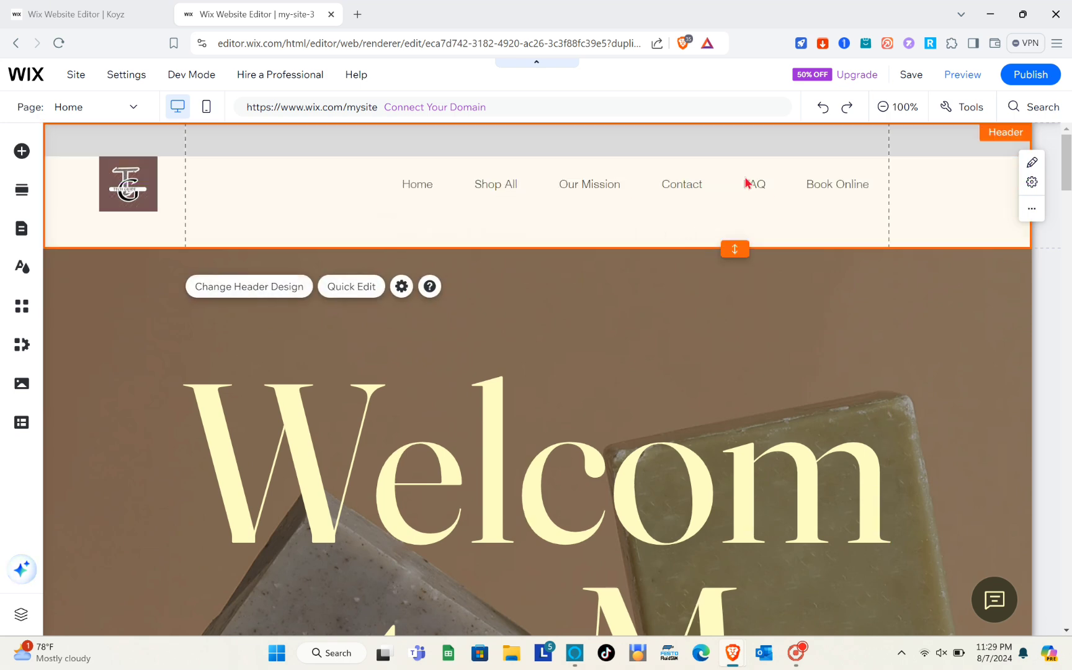
- Manage the horizontal menu's items and move Home below Terms & Conditions in the site menu
left_click(713, 176)
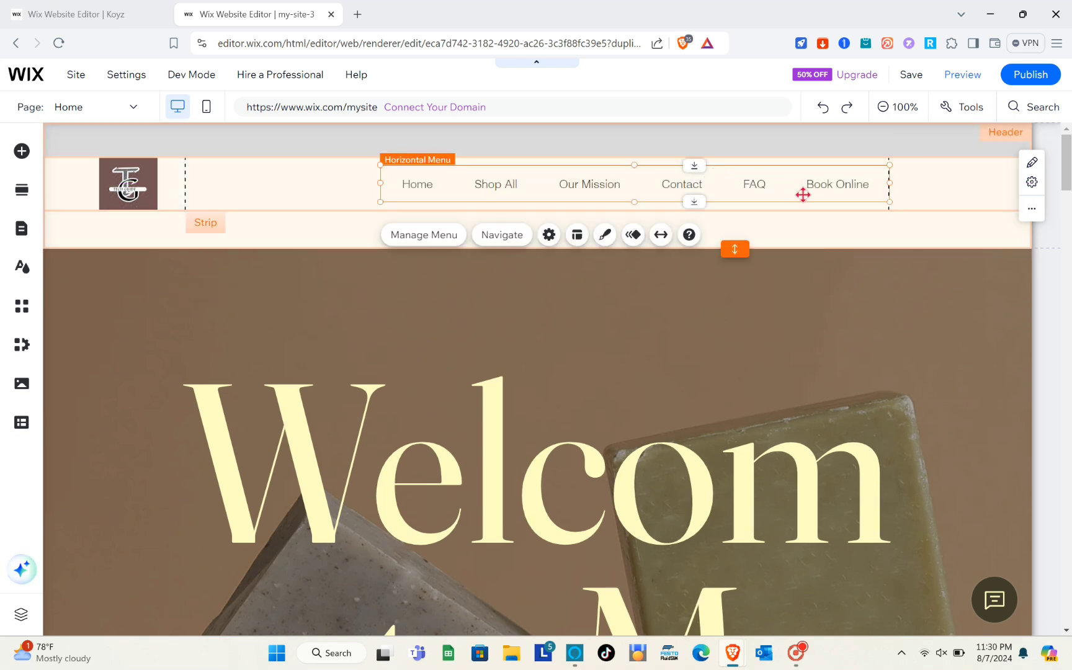
left_click(444, 241)
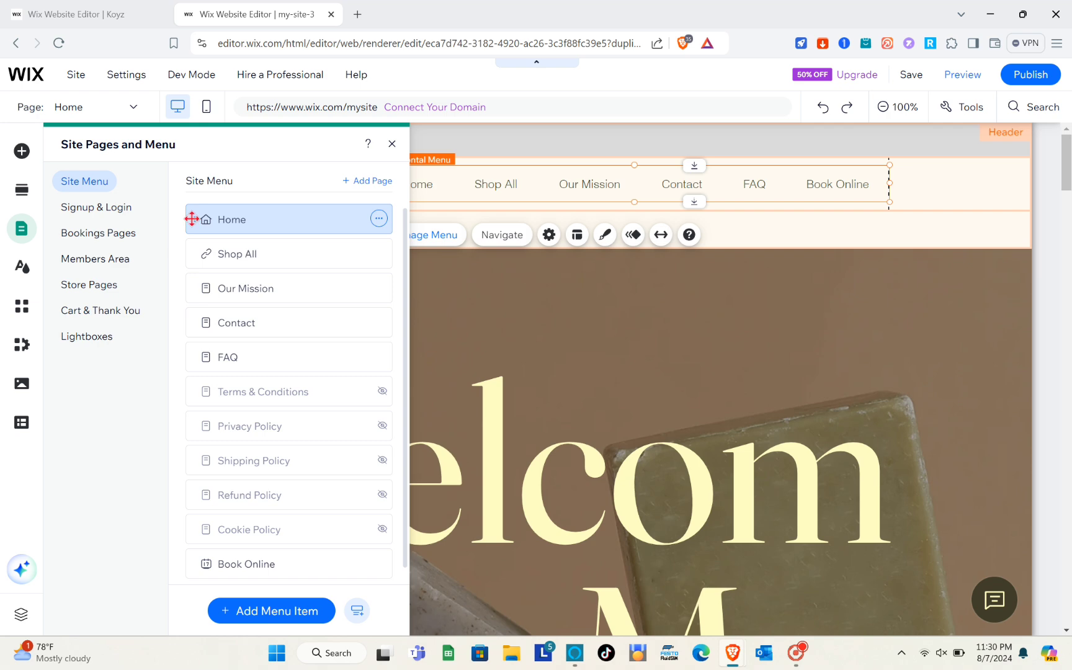
left_click_drag(191, 219, 175, 391)
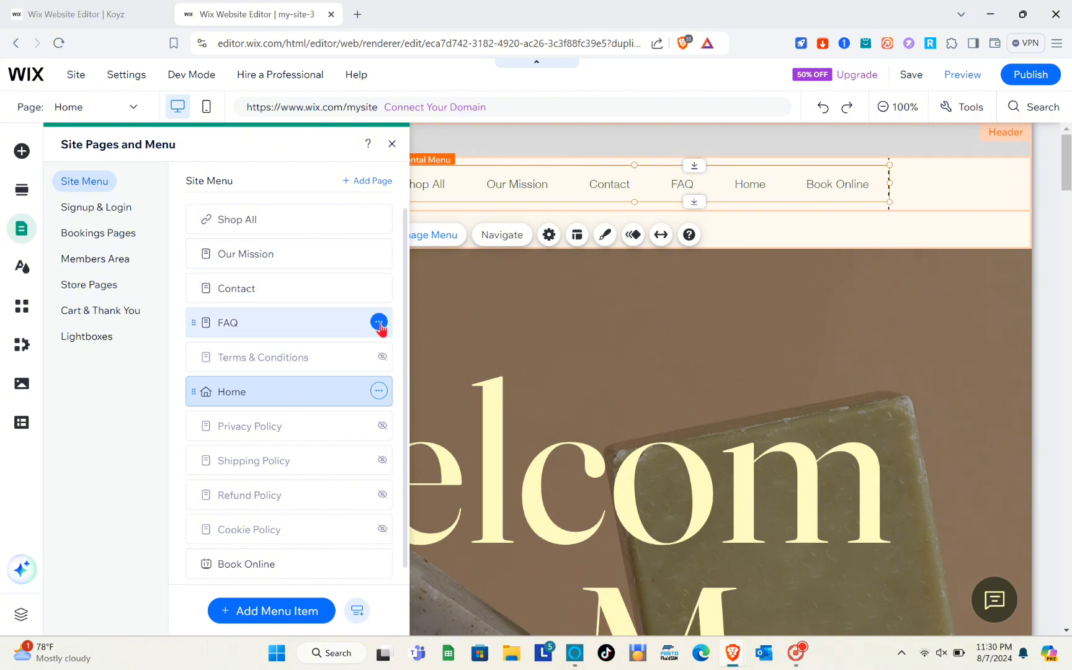
- Delete the FAQ page and hide Book Online from the site menu
left_click(379, 323)
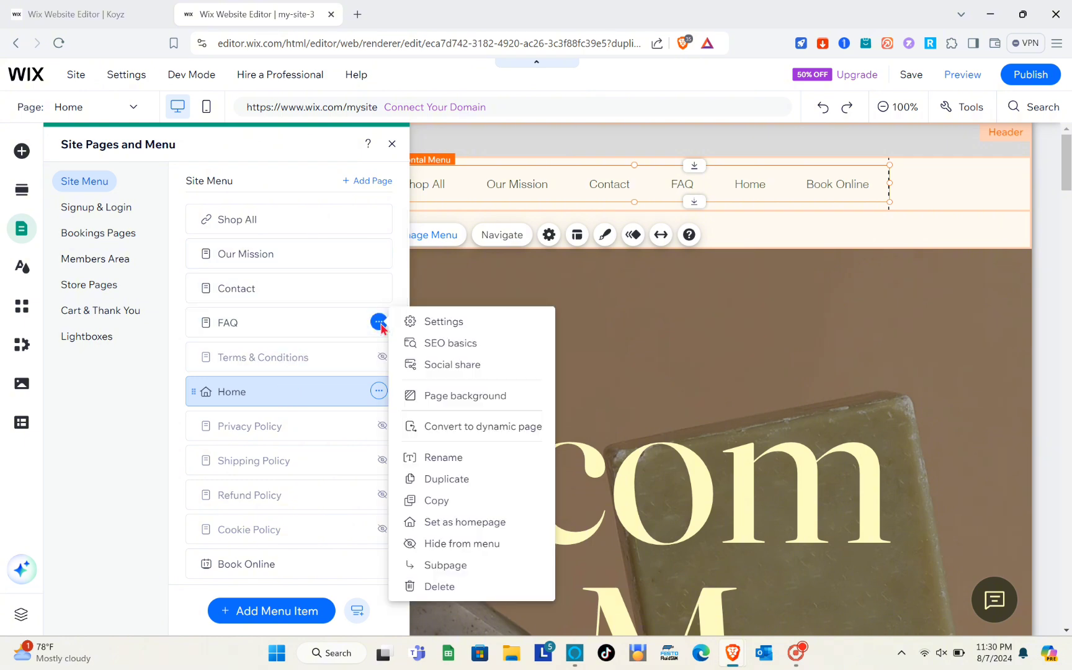
left_click(445, 587)
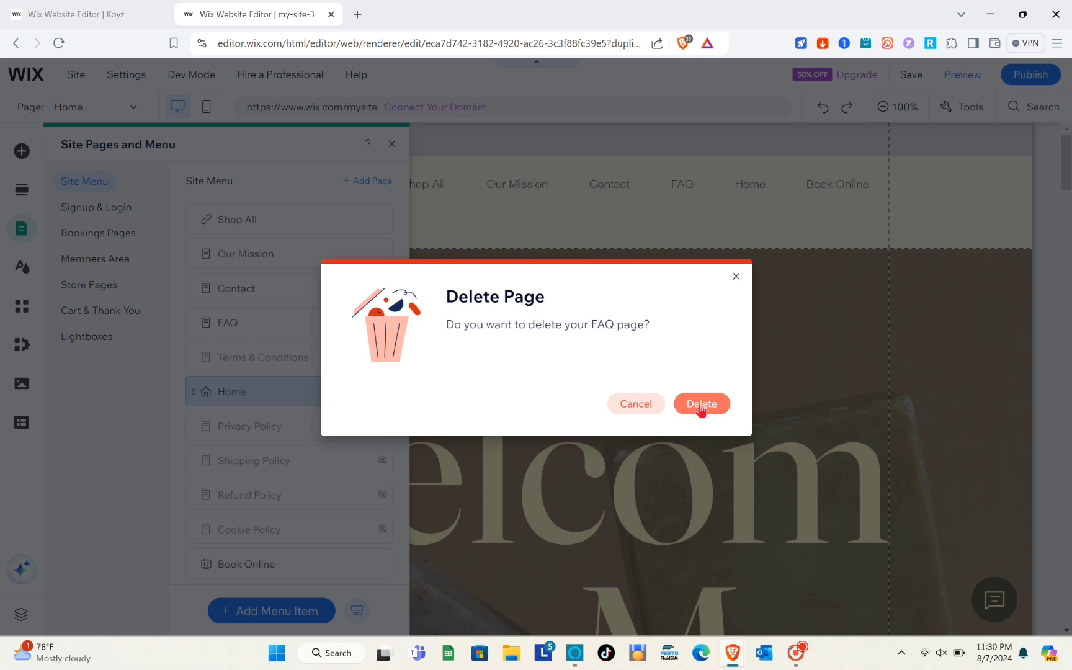
left_click(701, 405)
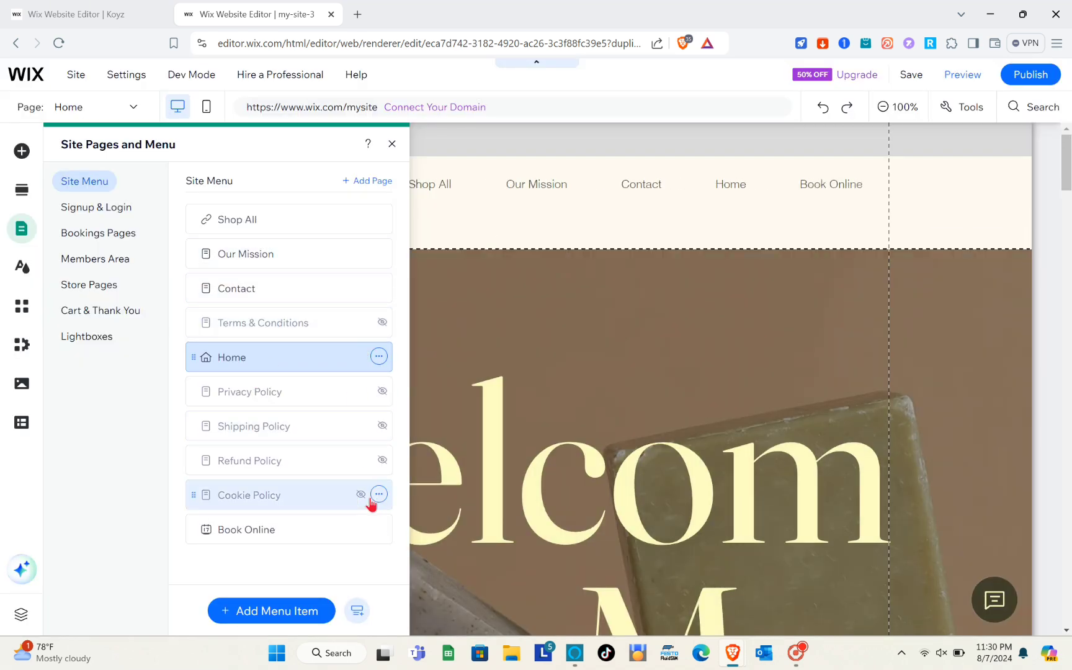
left_click(379, 529)
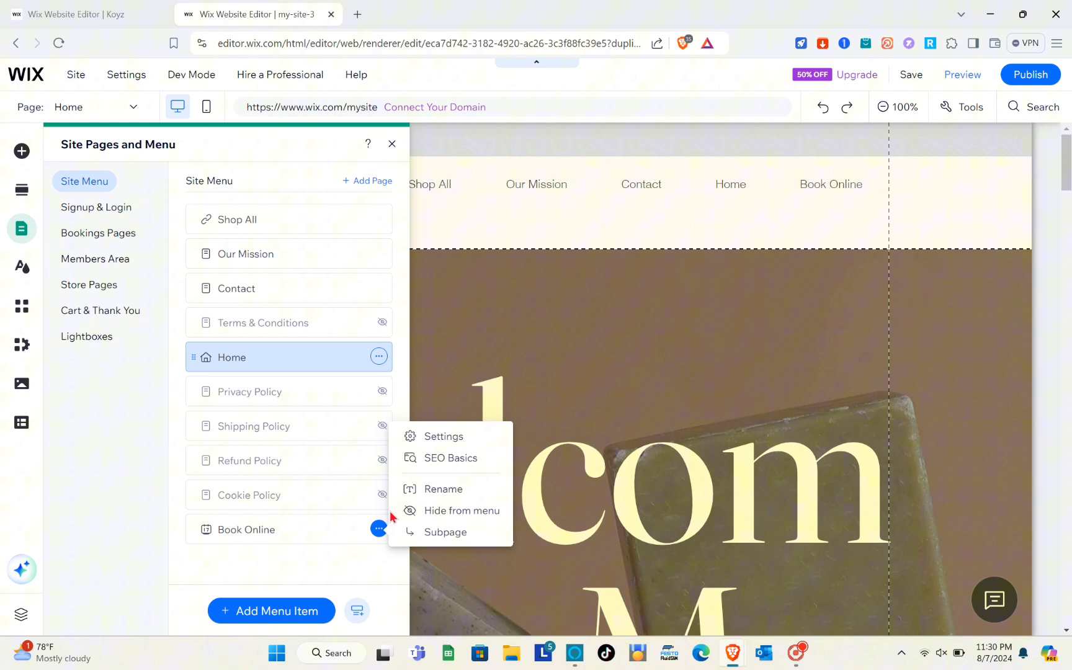
left_click(450, 515)
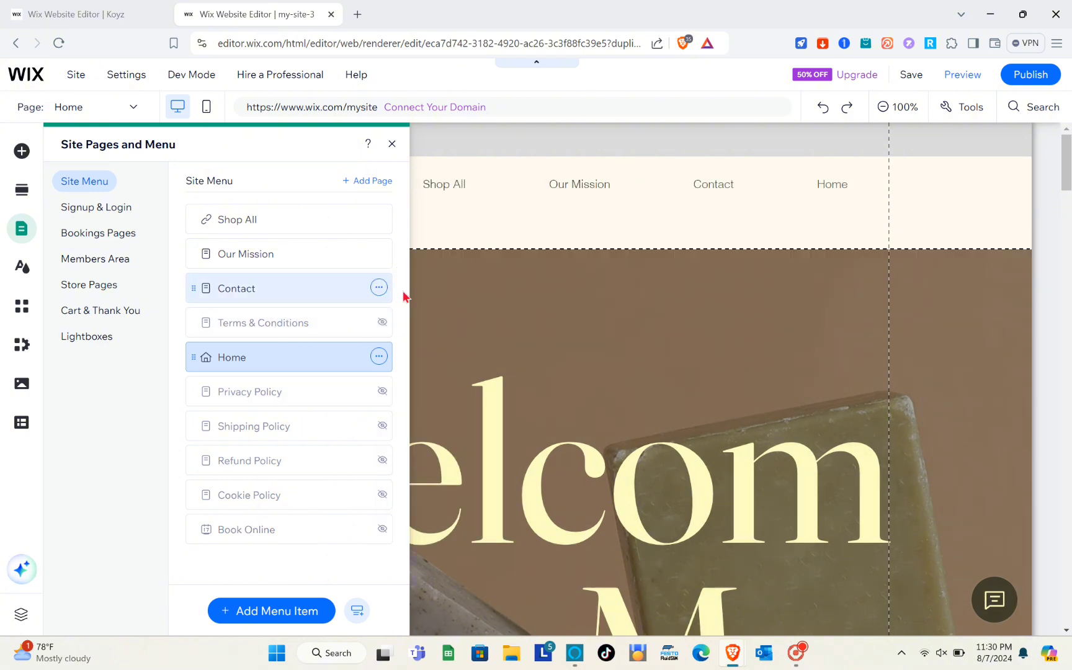
- Delete the Our Mission page and close the site pages list
left_click(379, 255)
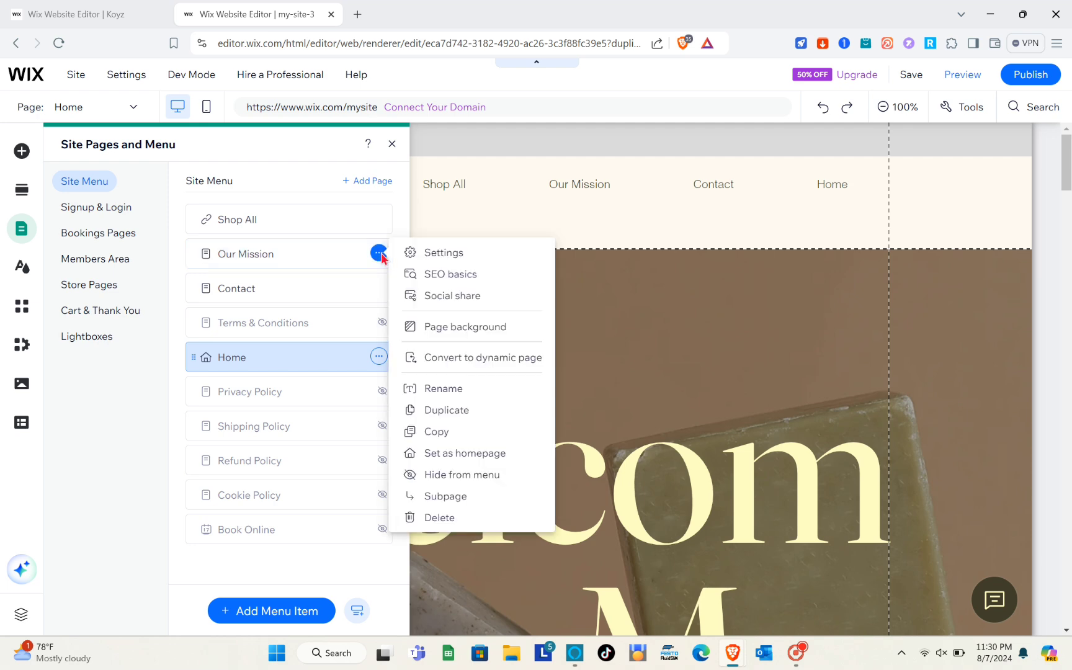
left_click(440, 517)
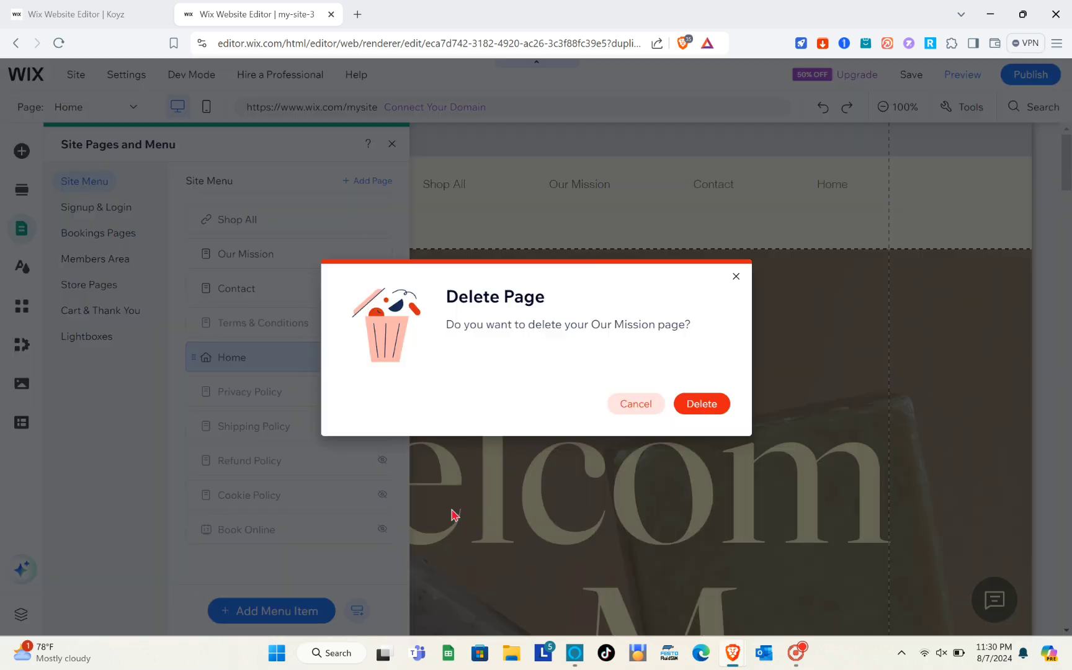
left_click(707, 407)
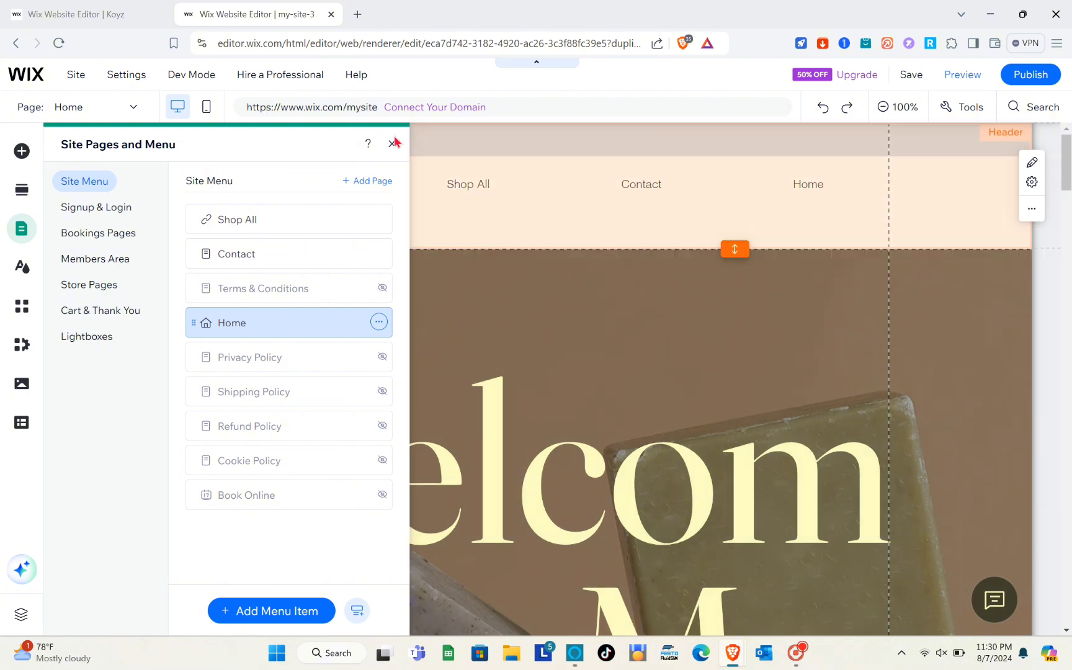
left_click(392, 143)
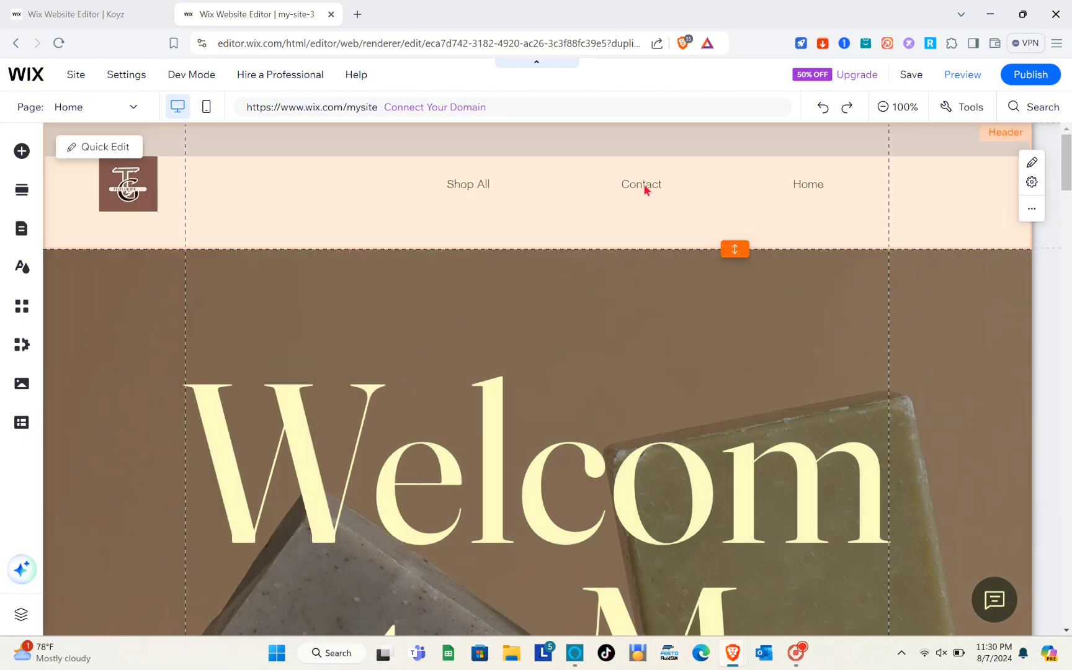
- Examine the horizontal menu's advanced settings and its available menu designs
left_click(644, 184)
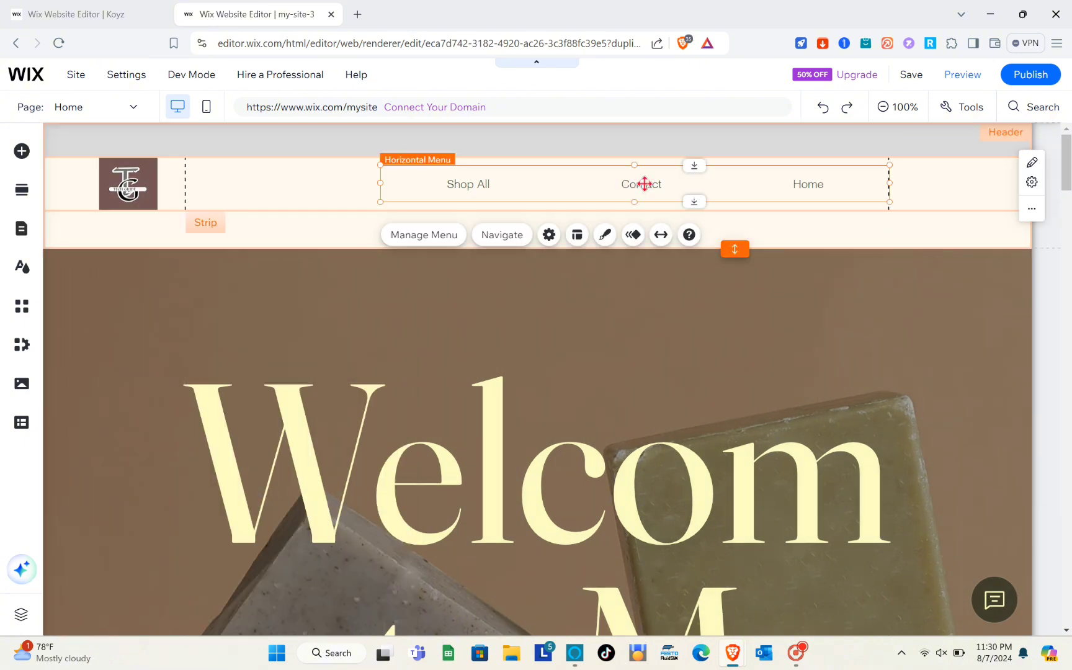
left_click(549, 236)
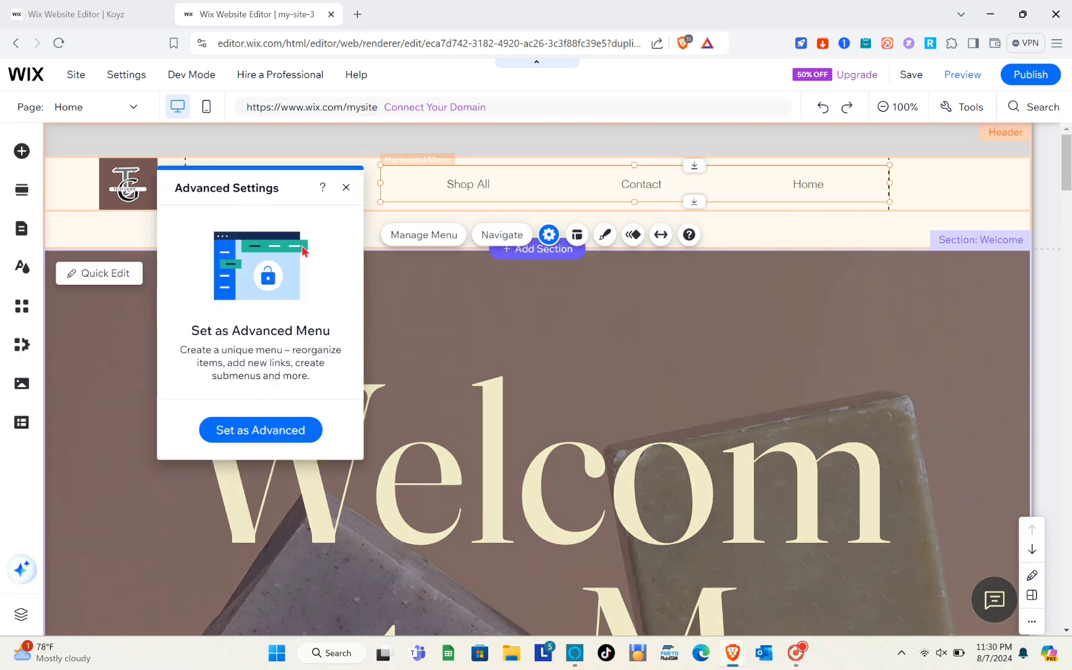
left_click(346, 188)
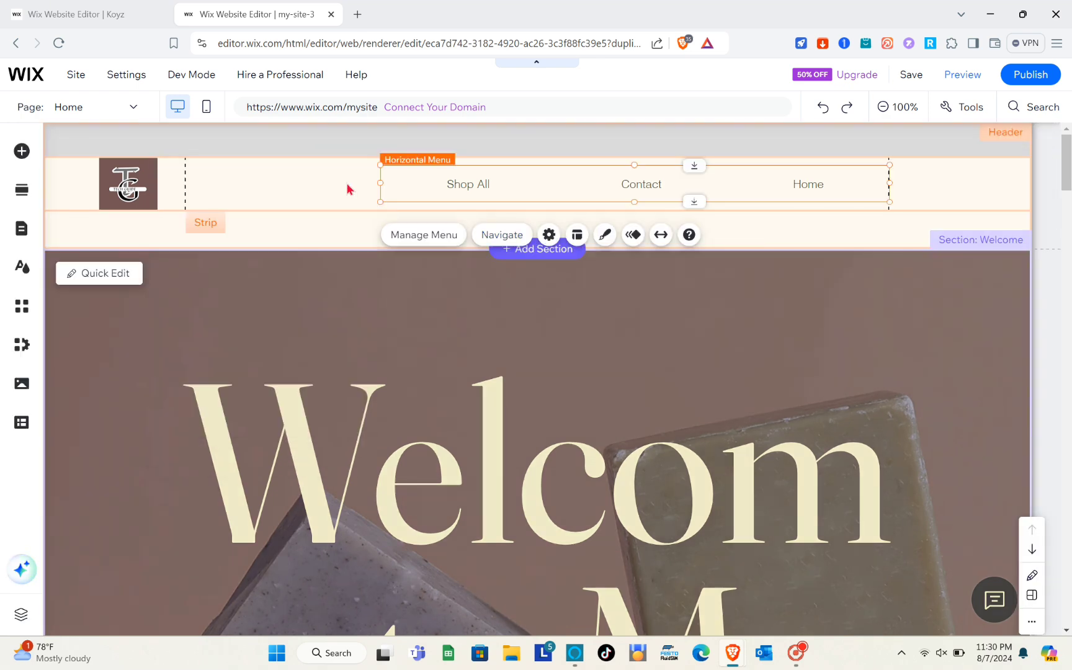
left_click(606, 239)
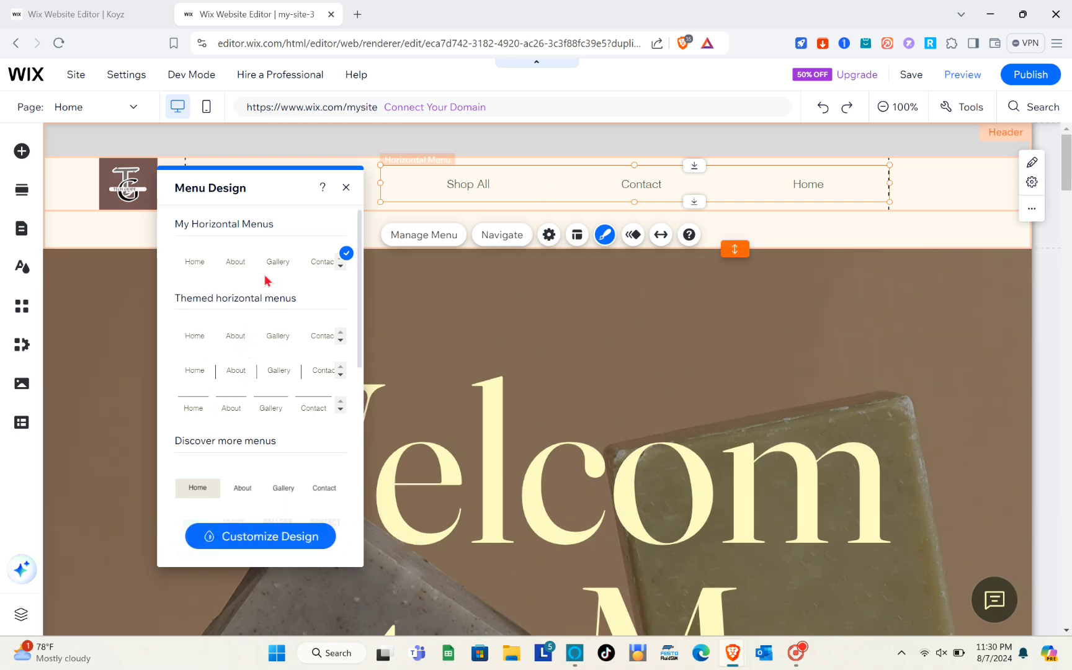
left_click(346, 188)
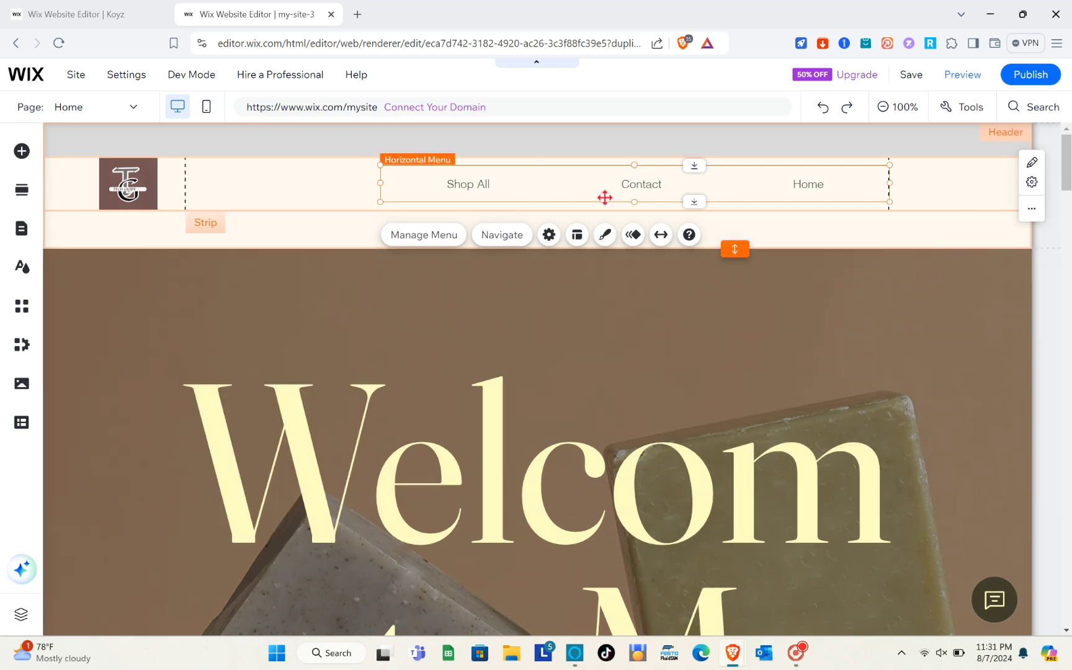
left_click(605, 236)
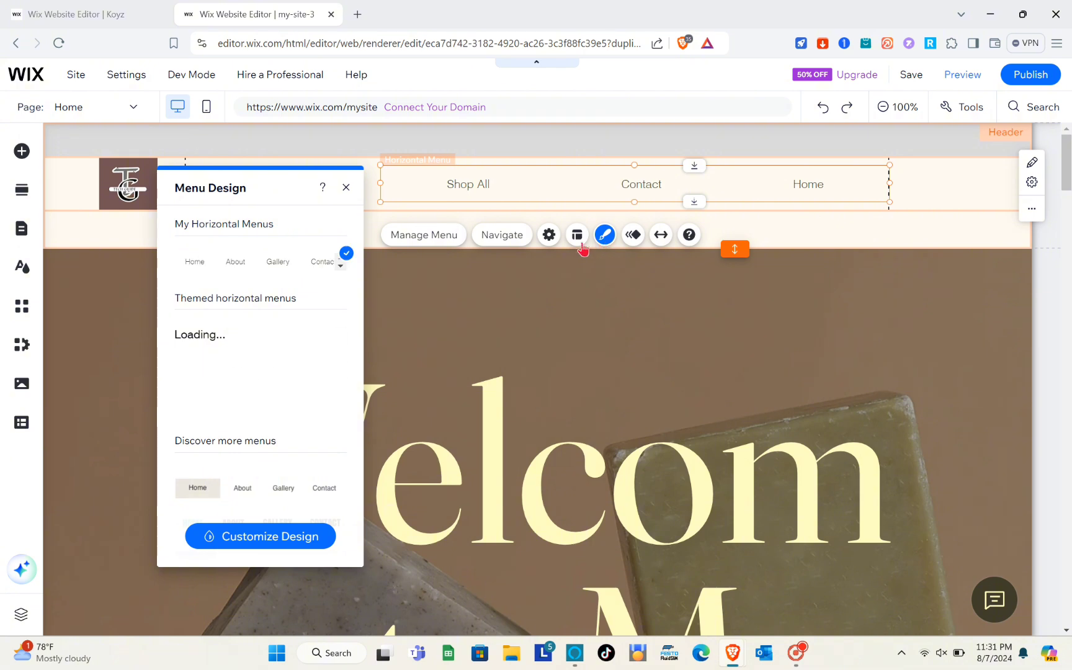
left_click(844, 242)
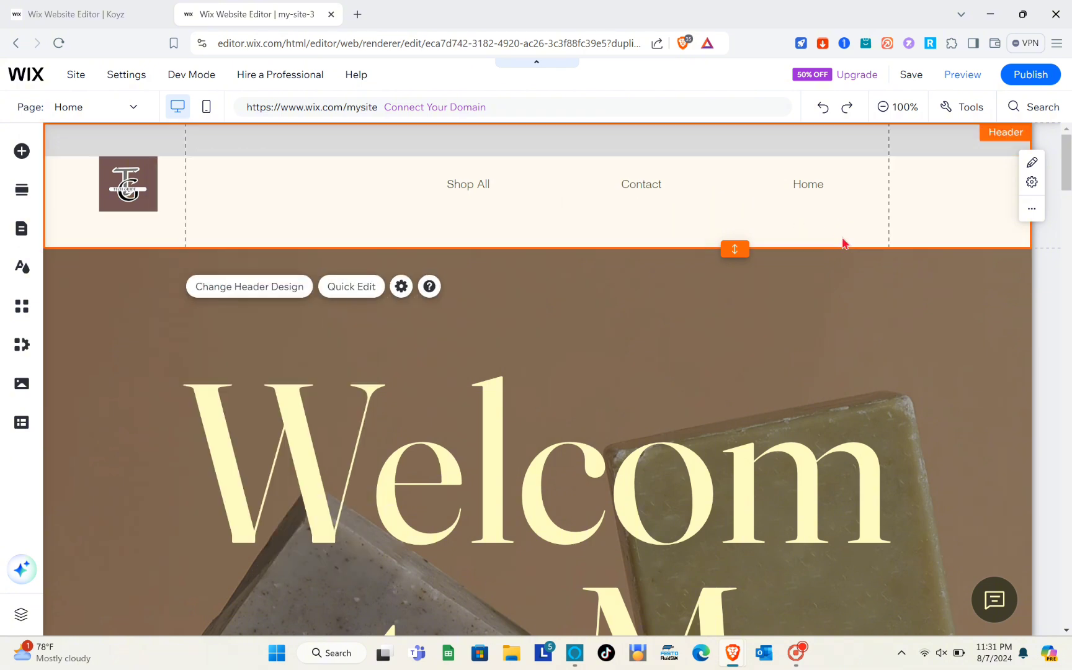
- Review the order and visibility of the pages in the horizontal menu's item list
left_click(809, 186)
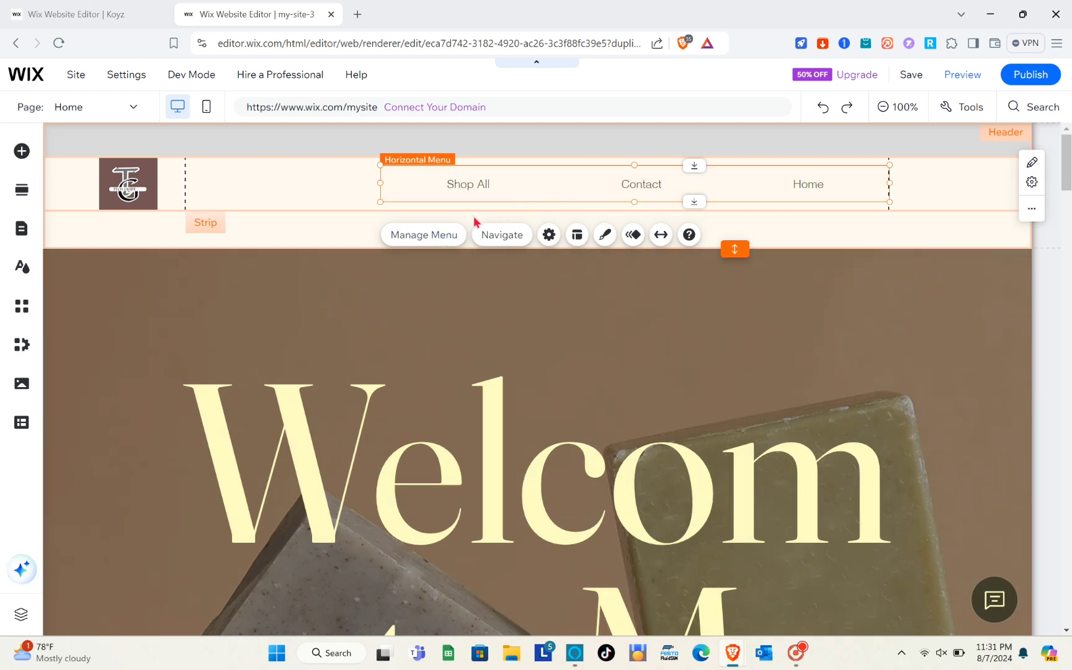
left_click(444, 239)
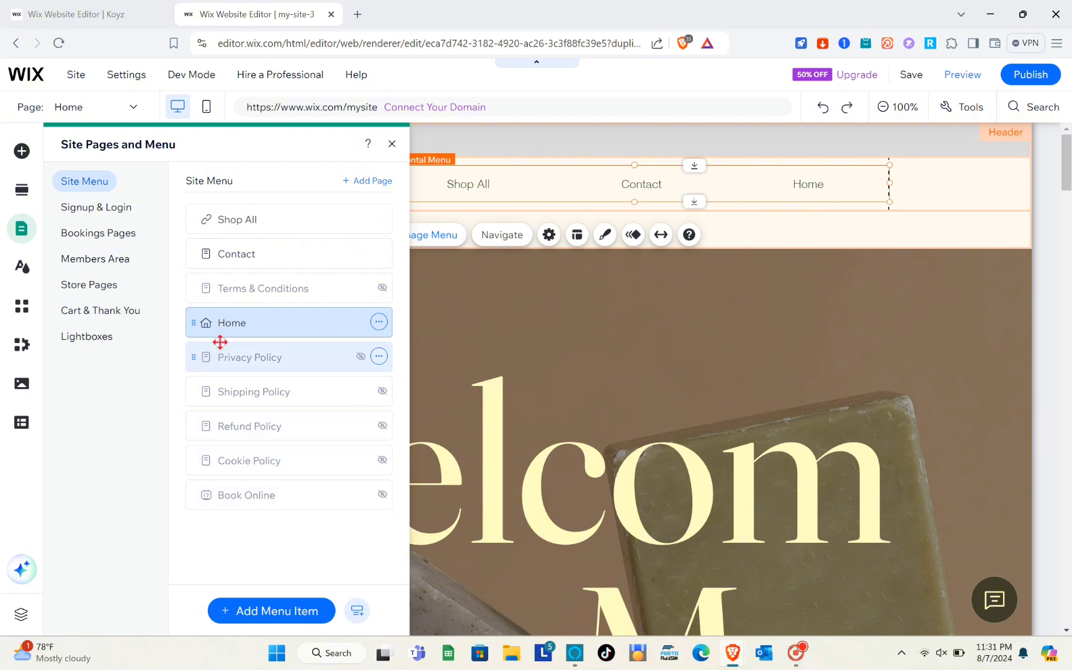
left_click(392, 145)
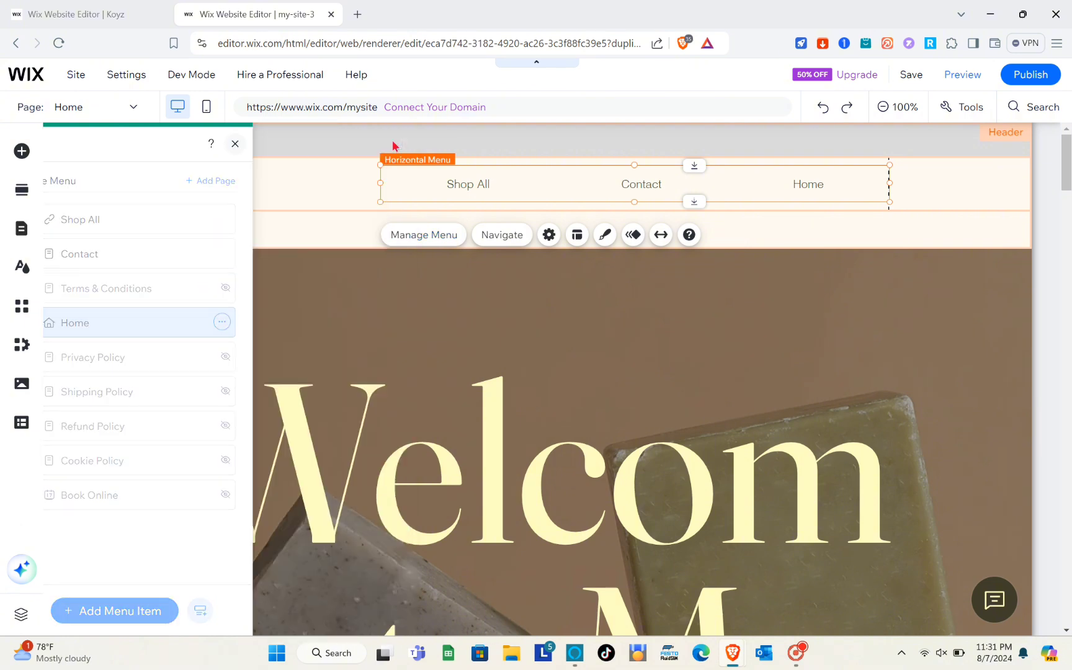
- Examine the link types for the header logo and the site pages it could link to, without assigning a link
left_click(129, 181)
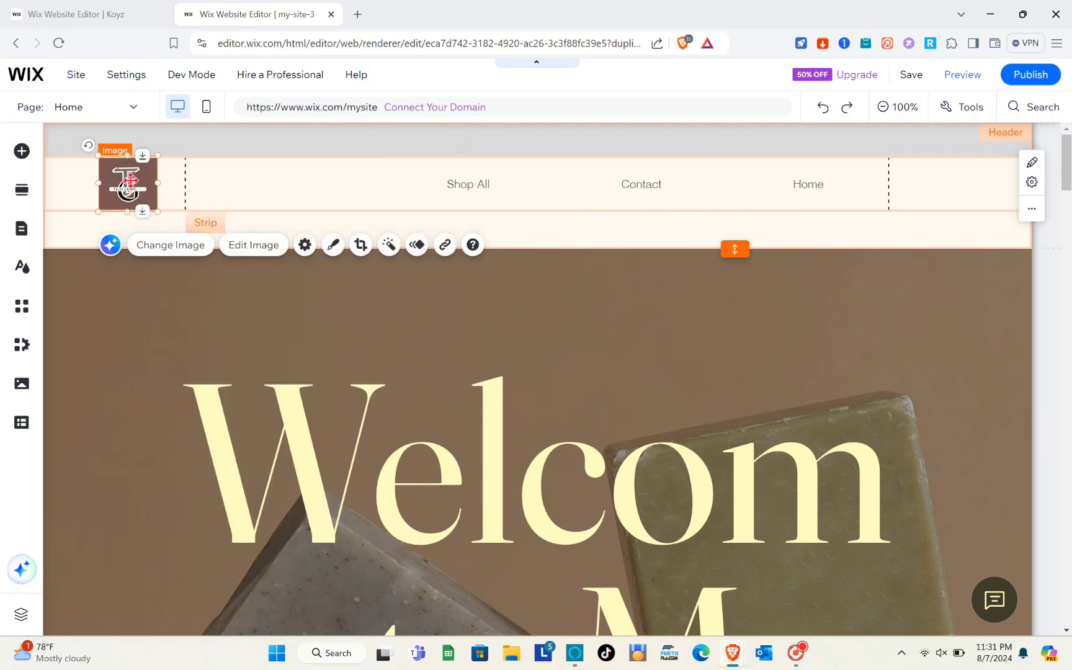
left_click(445, 246)
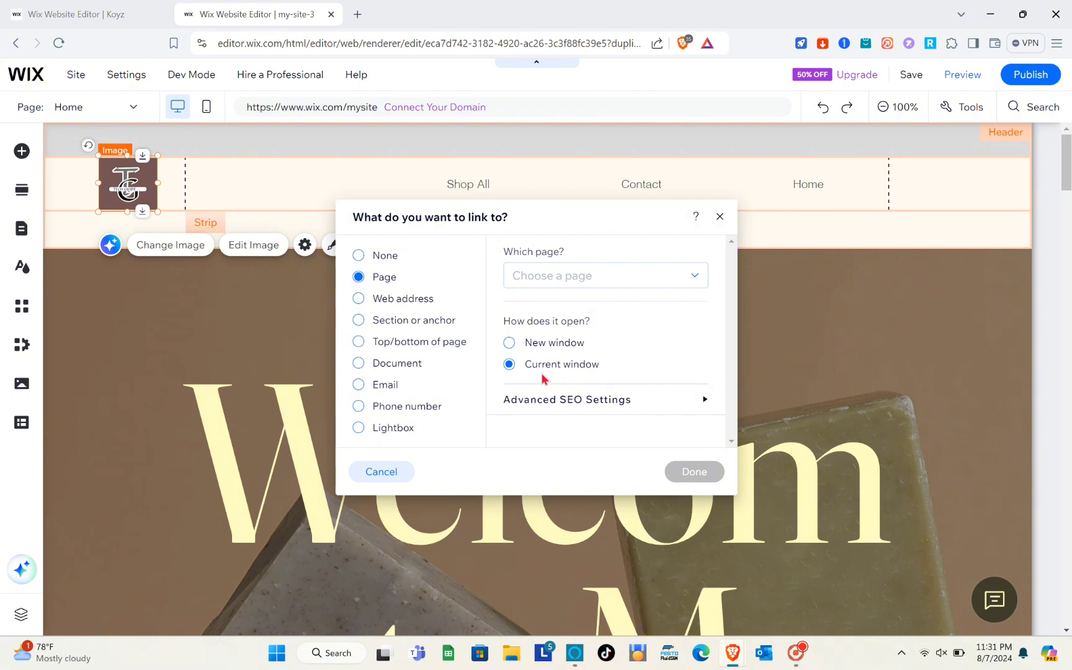
left_click(574, 289)
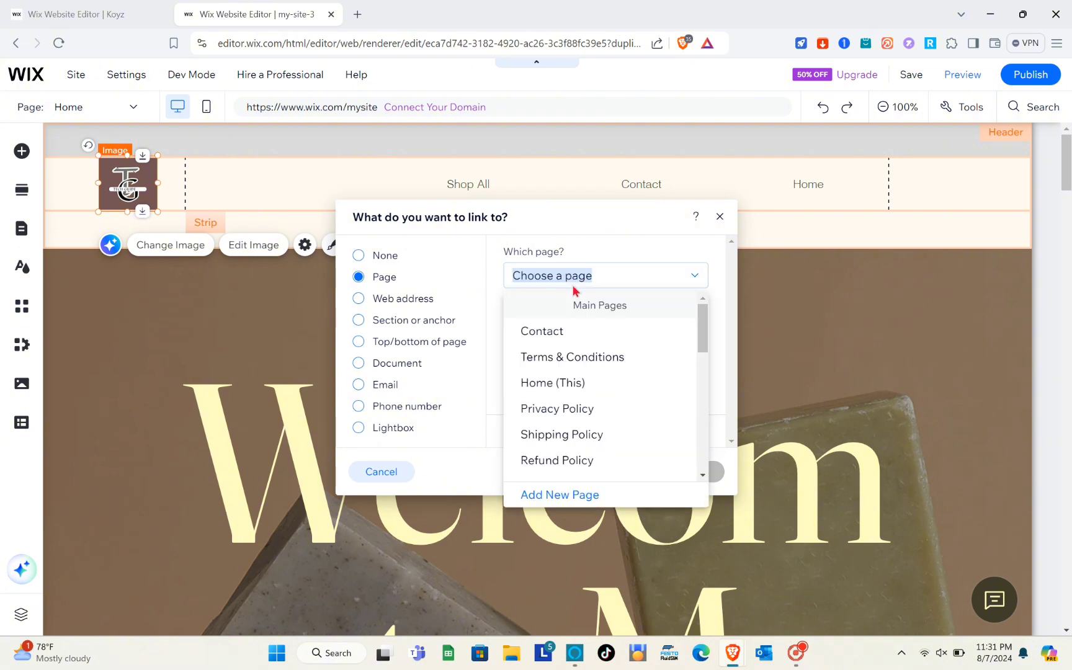
scroll(575, 407, "down", 5)
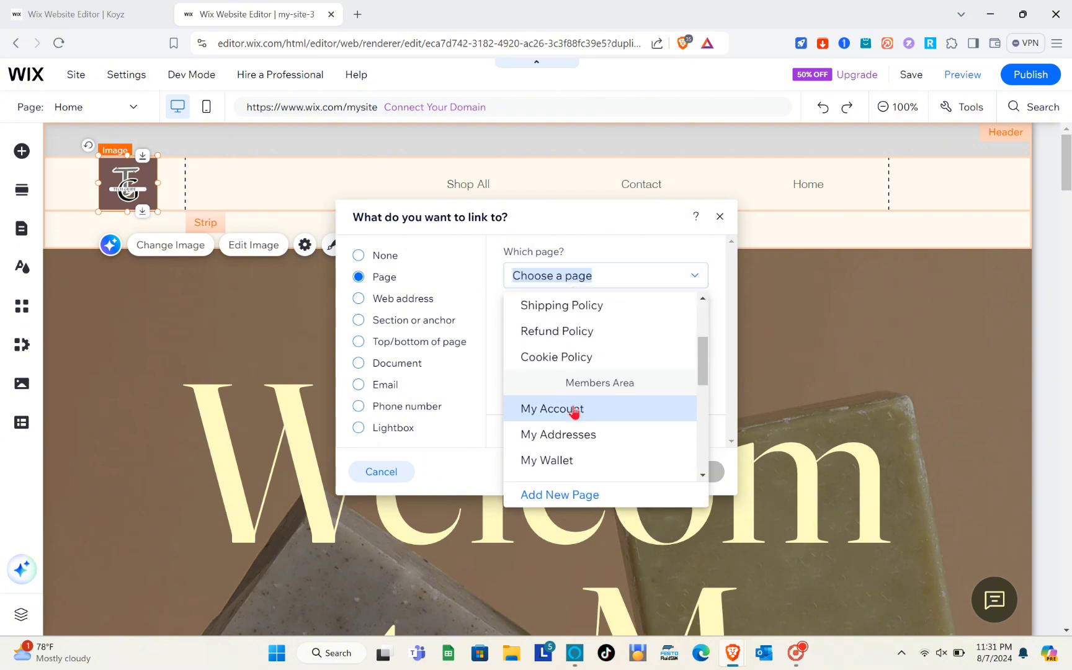
scroll(575, 410, "down", 4)
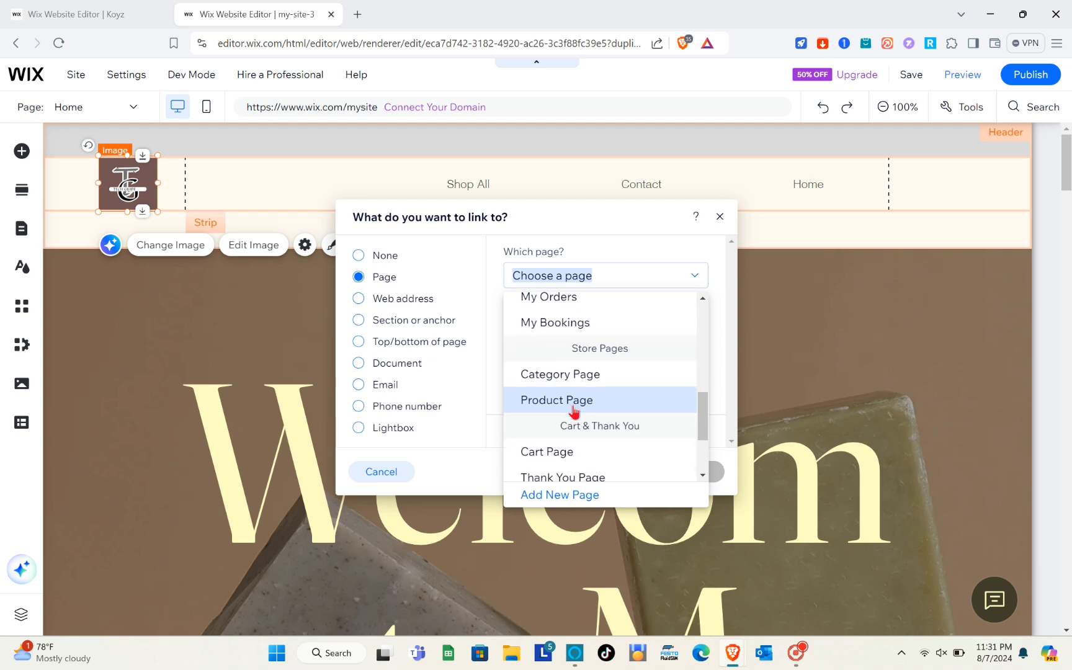
scroll(575, 412, "up", 1)
scroll(575, 412, "up", 1)
scroll(574, 412, "down", 4)
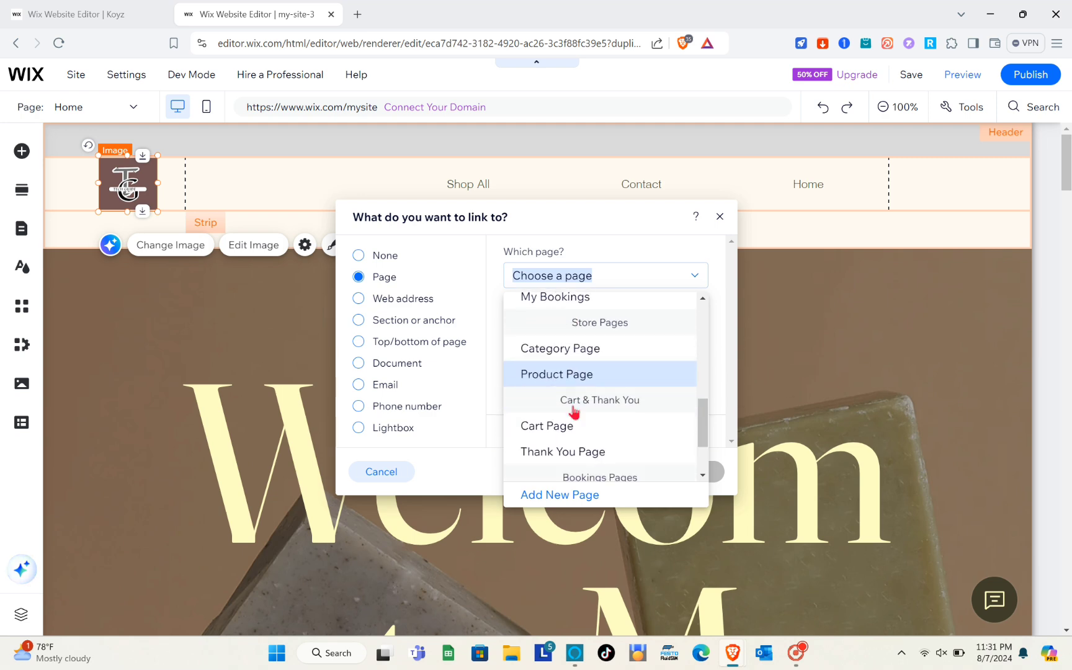
scroll(574, 412, "down", 2)
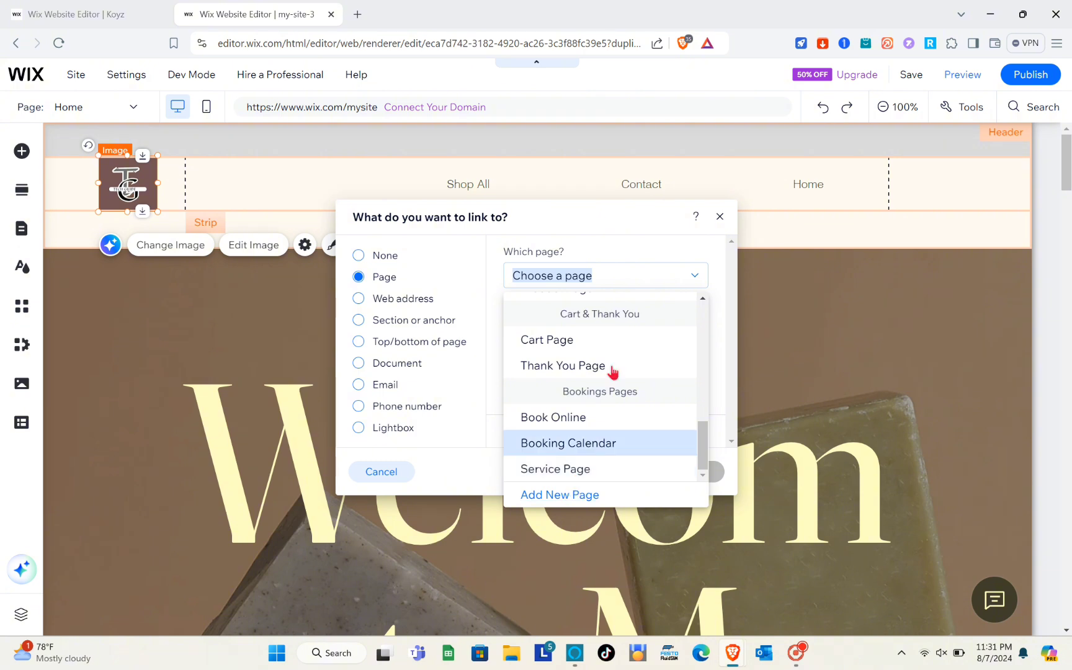
left_click(721, 218)
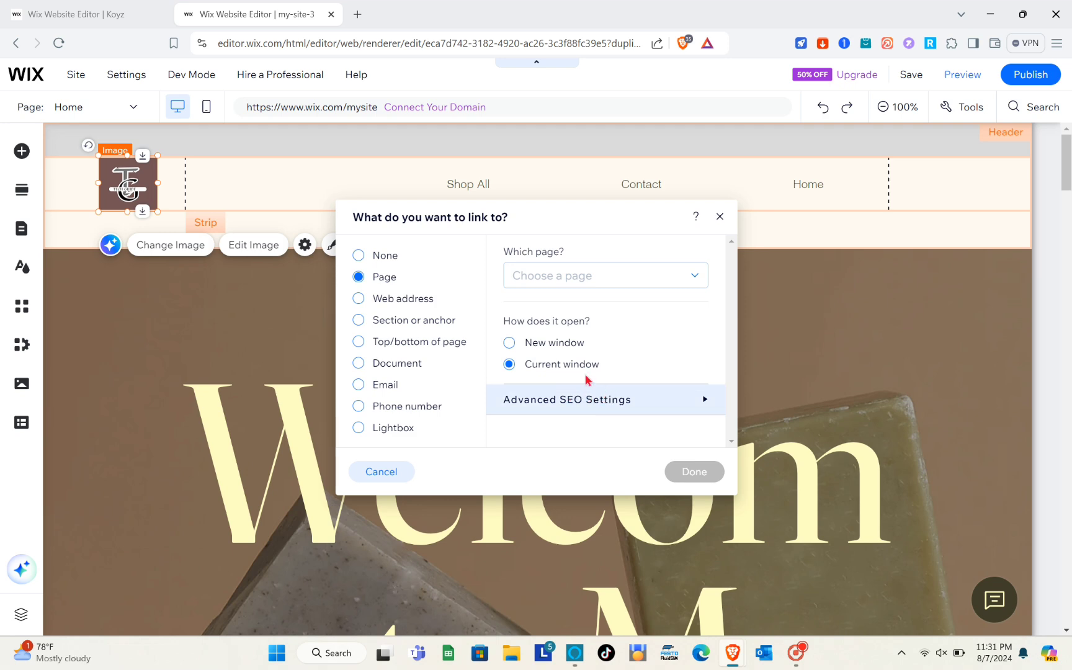
left_click(719, 218)
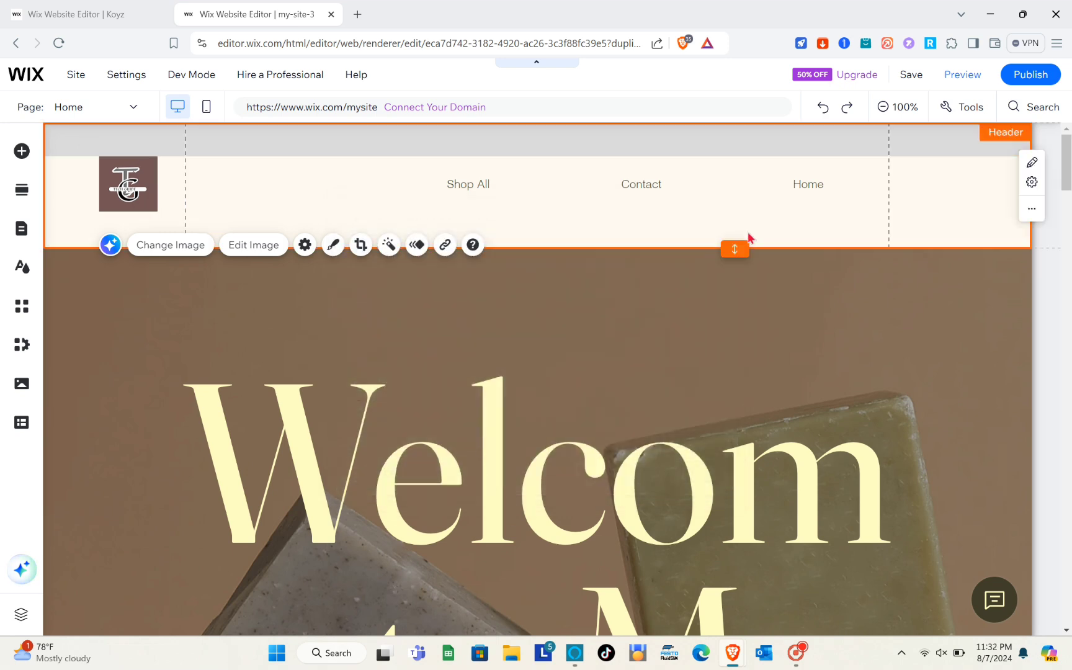
left_click(745, 237)
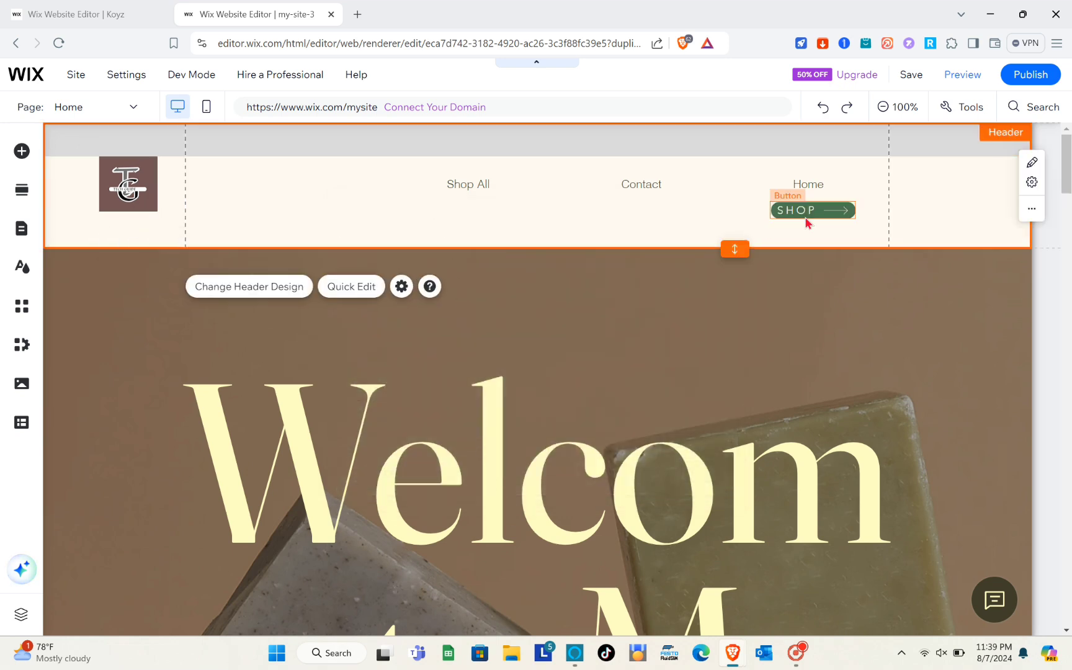
- Review the available button elements and check the header shop button's link settings without changing them
left_click(21, 159)
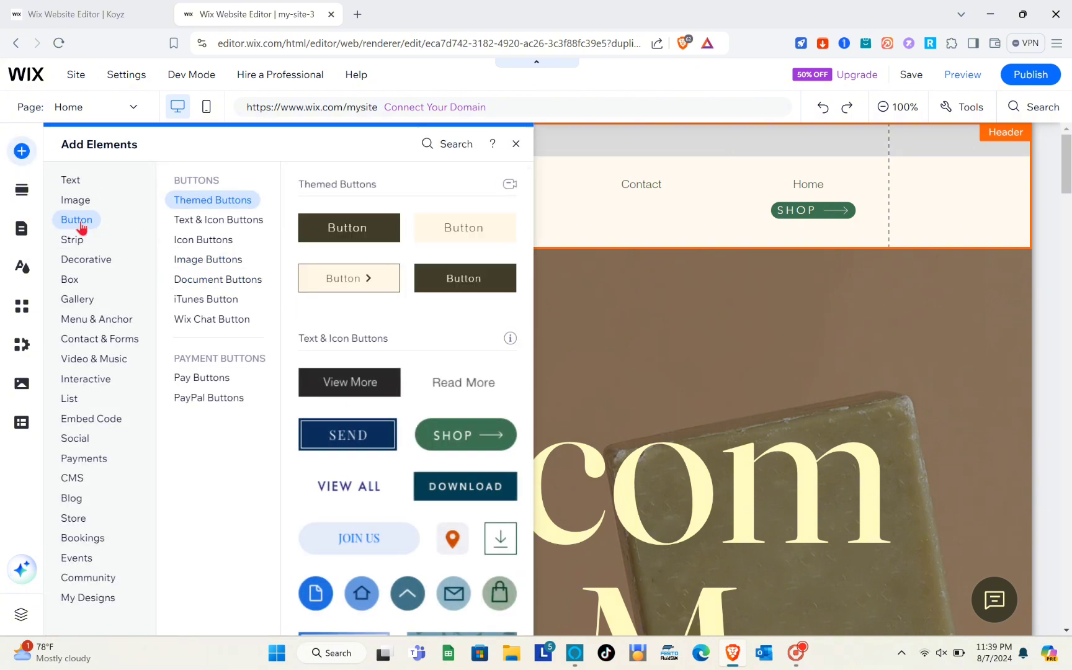
left_click(513, 149)
left_click(800, 212)
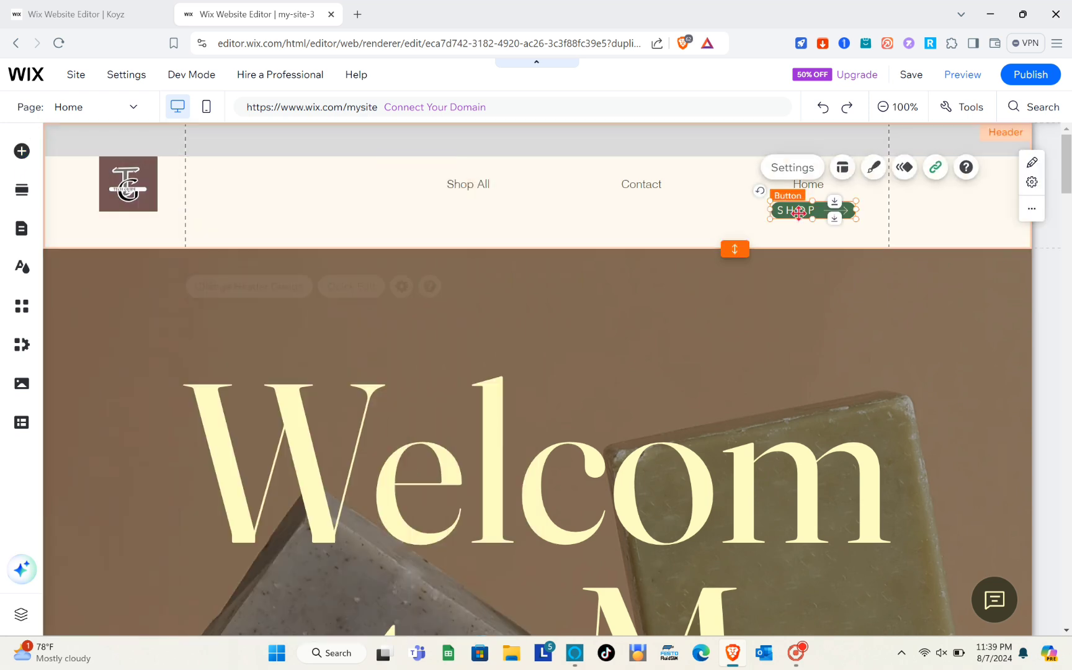
left_click(929, 167)
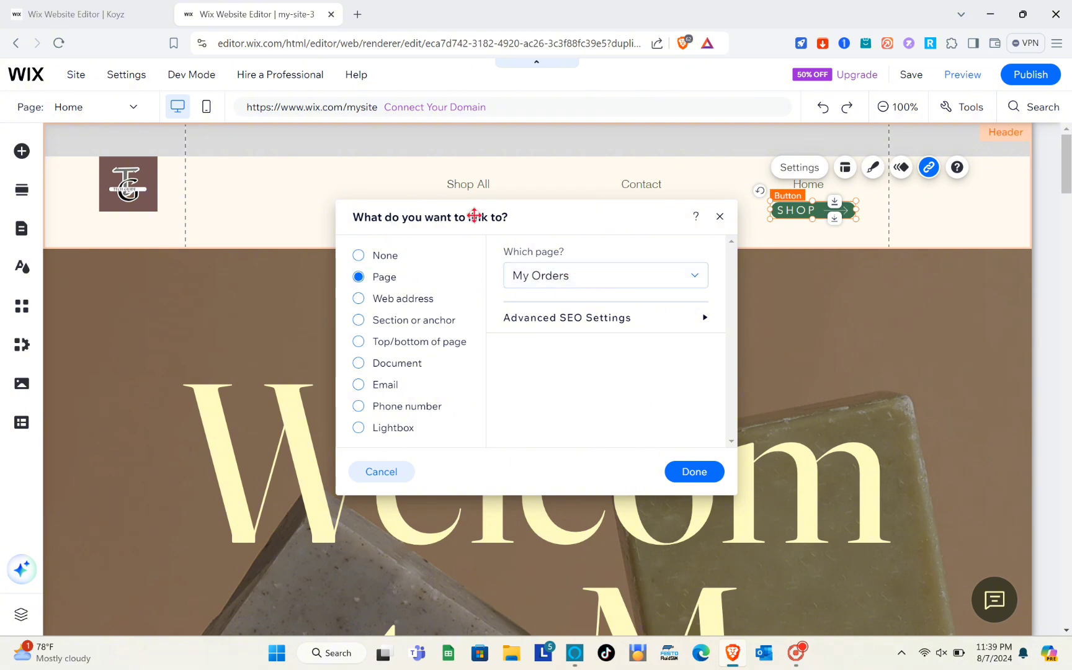
left_click(720, 217)
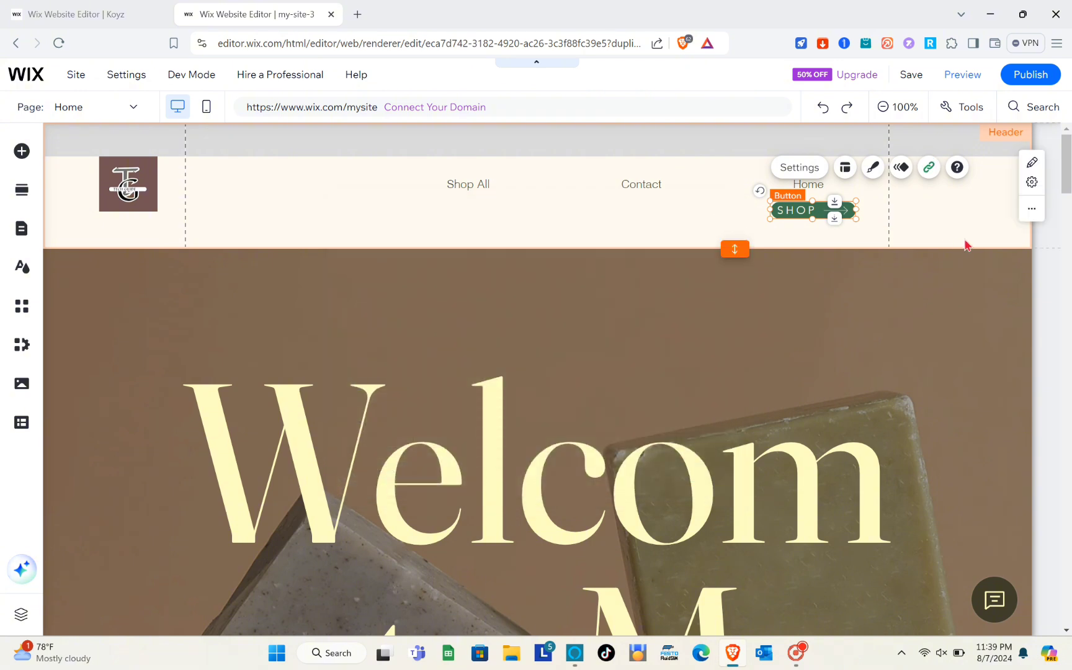
left_click(978, 271)
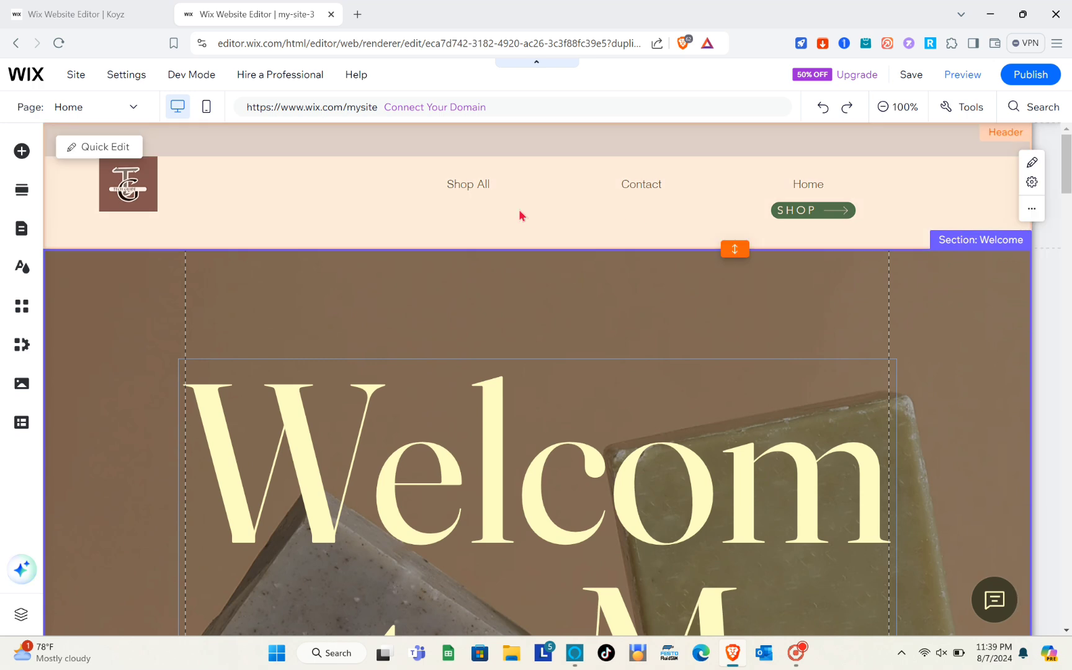
left_click(315, 197)
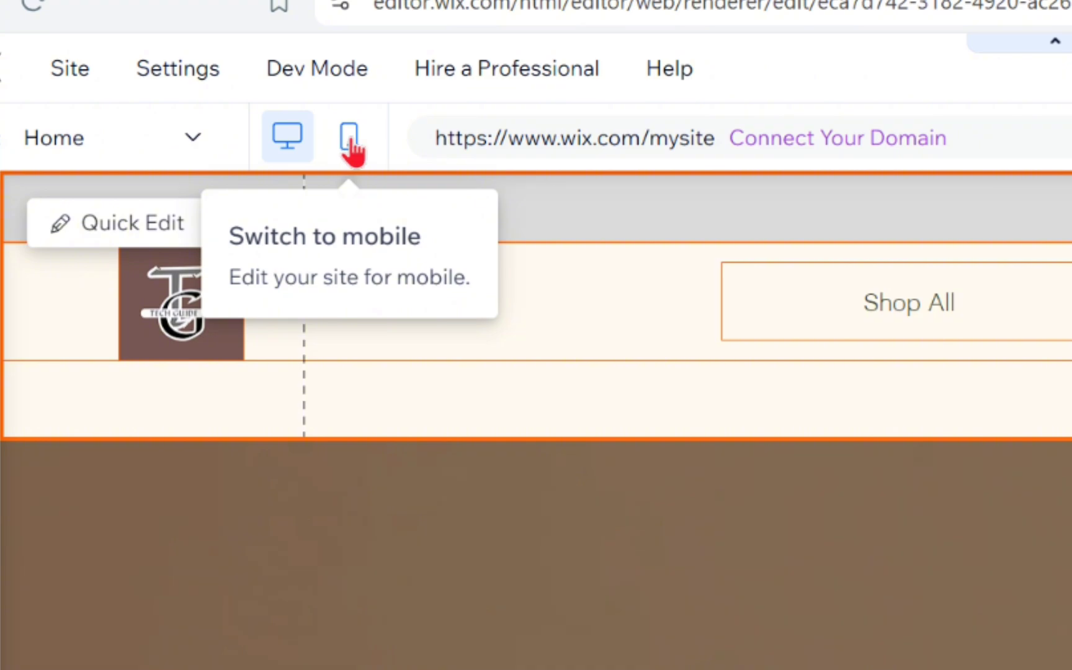
- Switch to the mobile version of the site and move the logo to the left end of its header
left_click(207, 107)
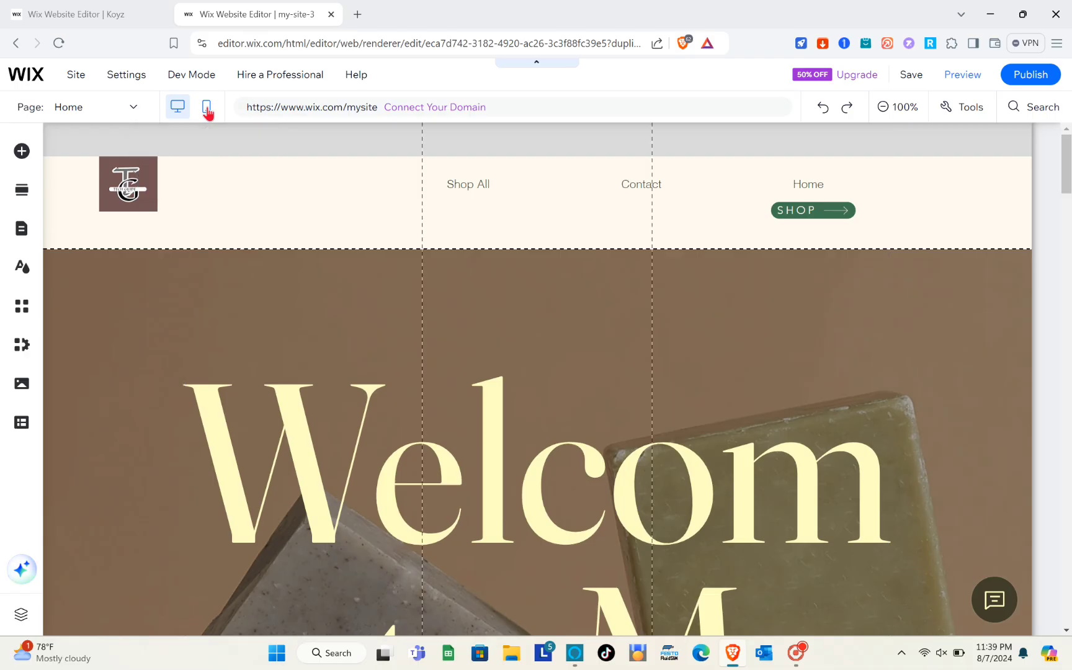
left_click(208, 110)
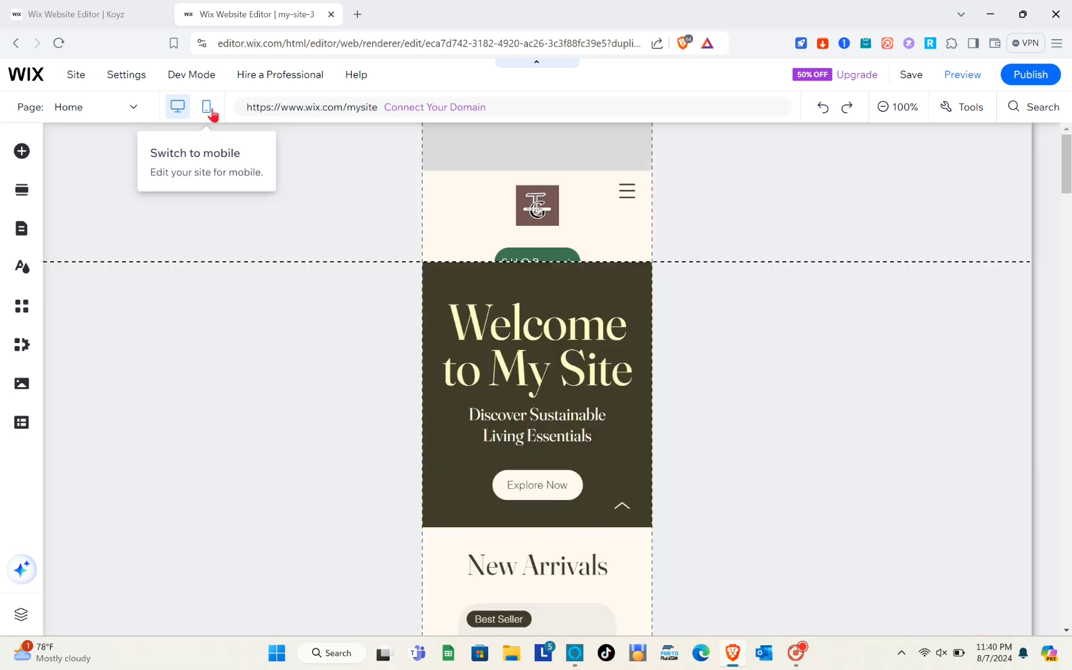
left_click(602, 232)
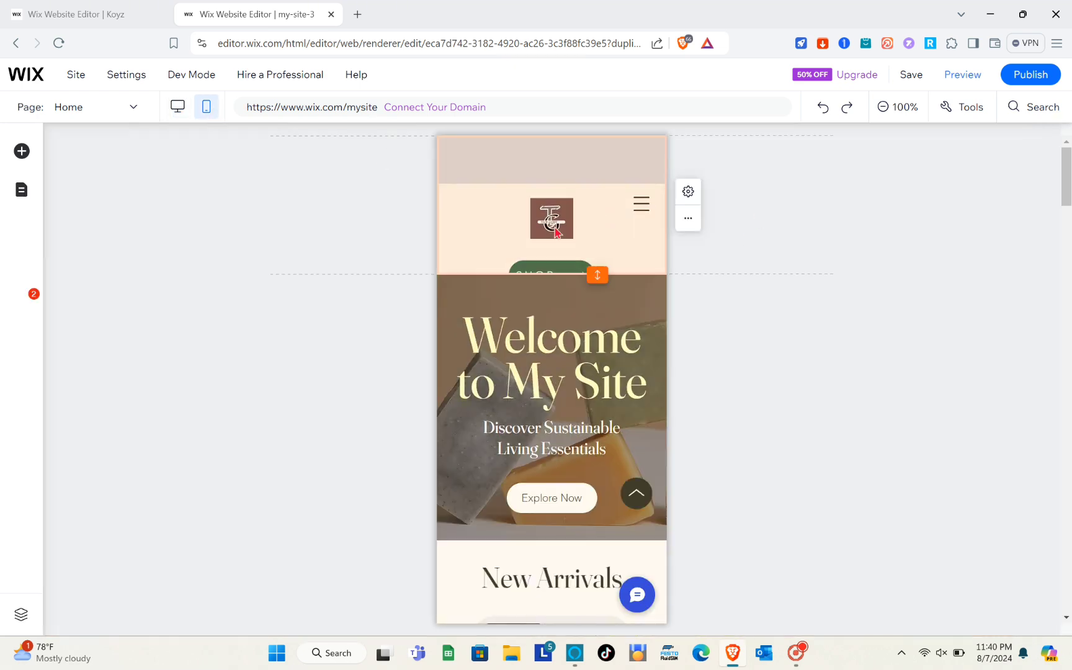
left_click(544, 230)
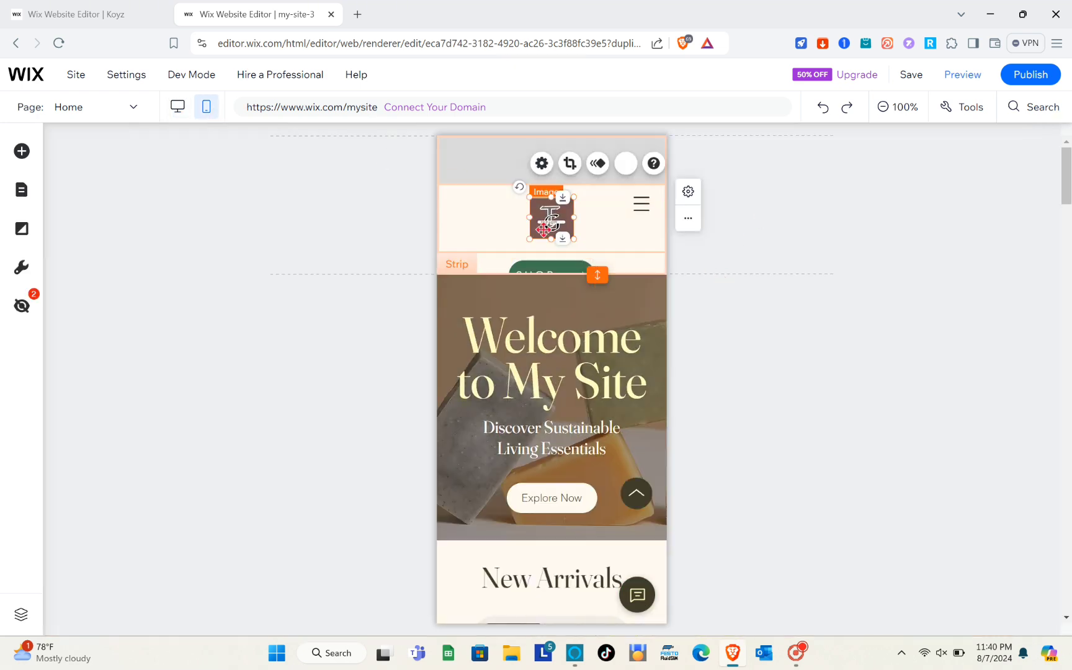
left_click_drag(549, 220, 463, 216)
left_click(623, 266)
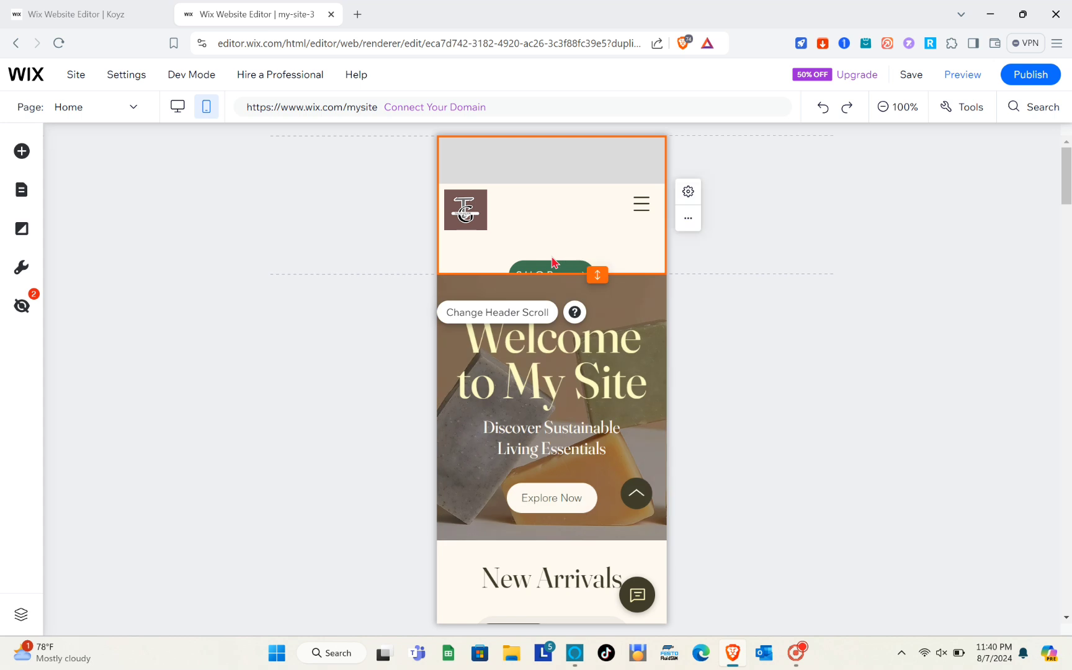
- Place the shop button between the logo and menu icon in the mobile header, and set the header height to about 164
left_click_drag(597, 284, 595, 424)
left_click_drag(565, 219, 553, 204)
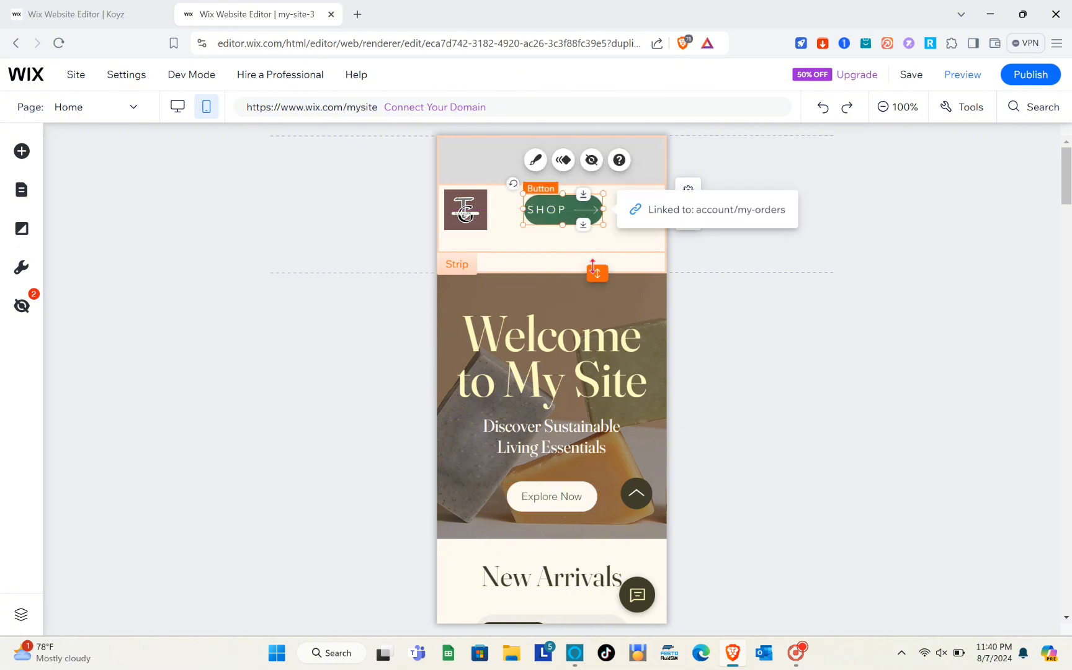
left_click_drag(592, 267, 597, 252)
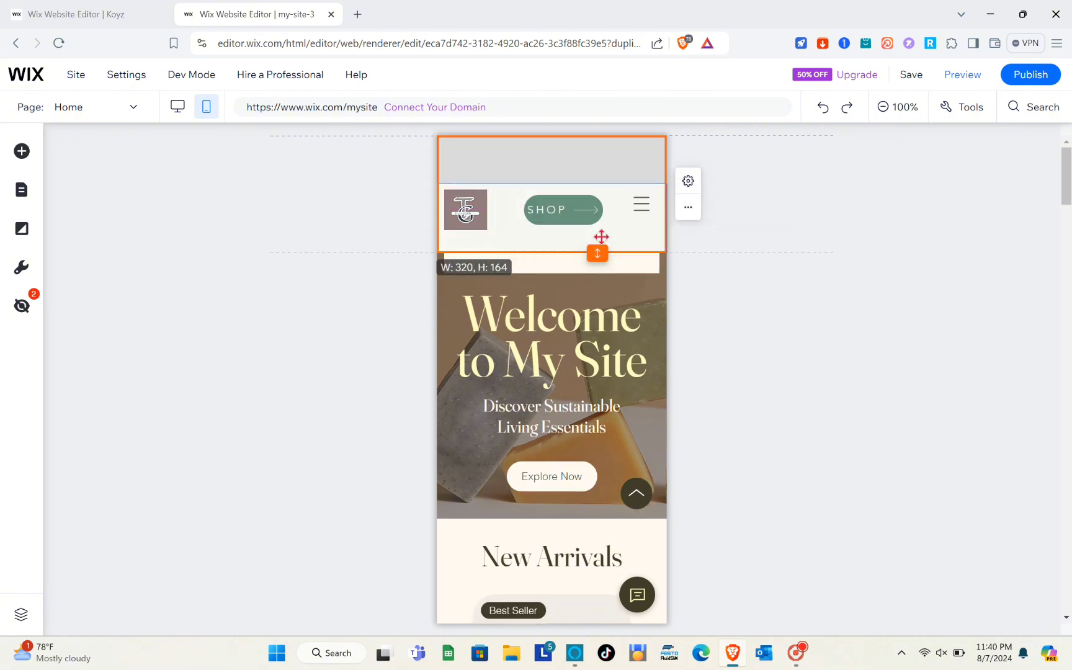
- Open the mobile menu for editing, examine its page links and layout, and close it
left_click(639, 207)
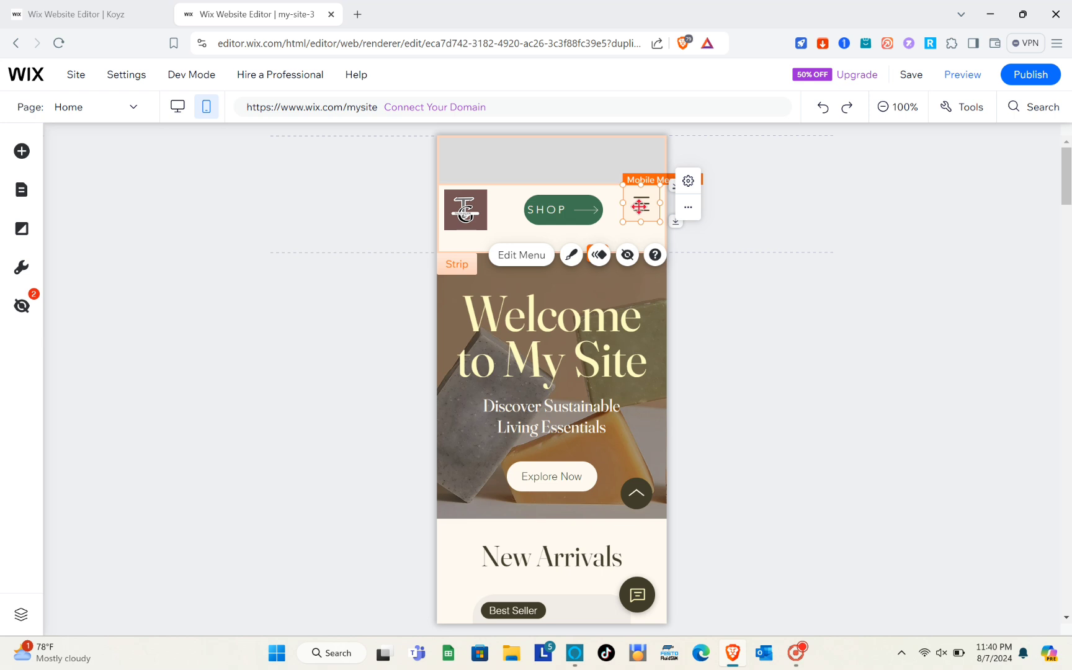
left_click(535, 261)
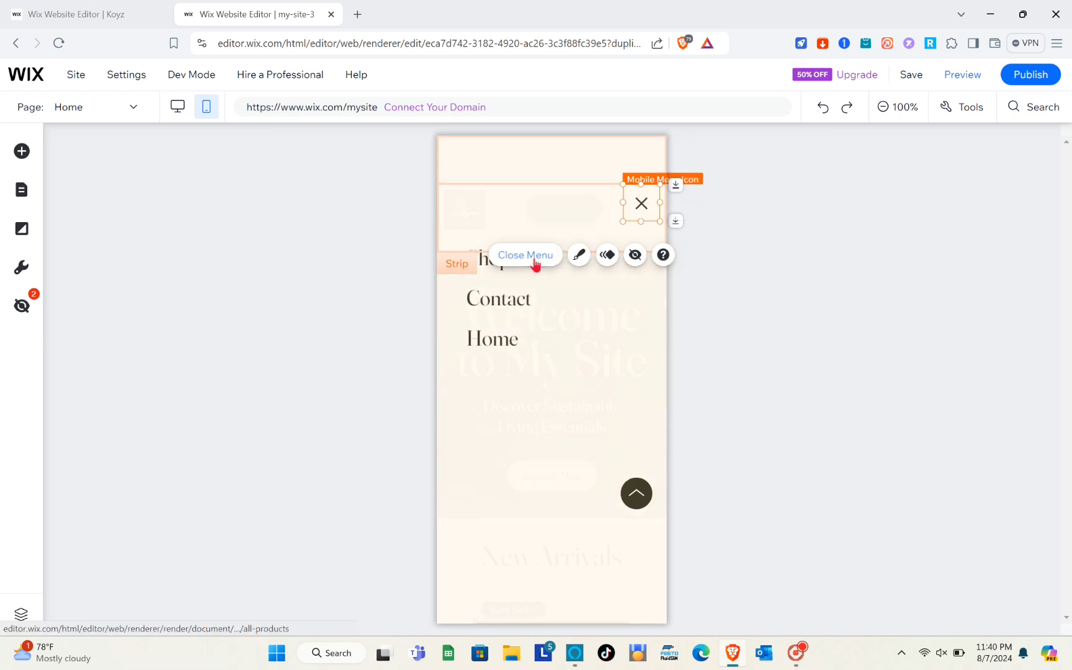
left_click(536, 266)
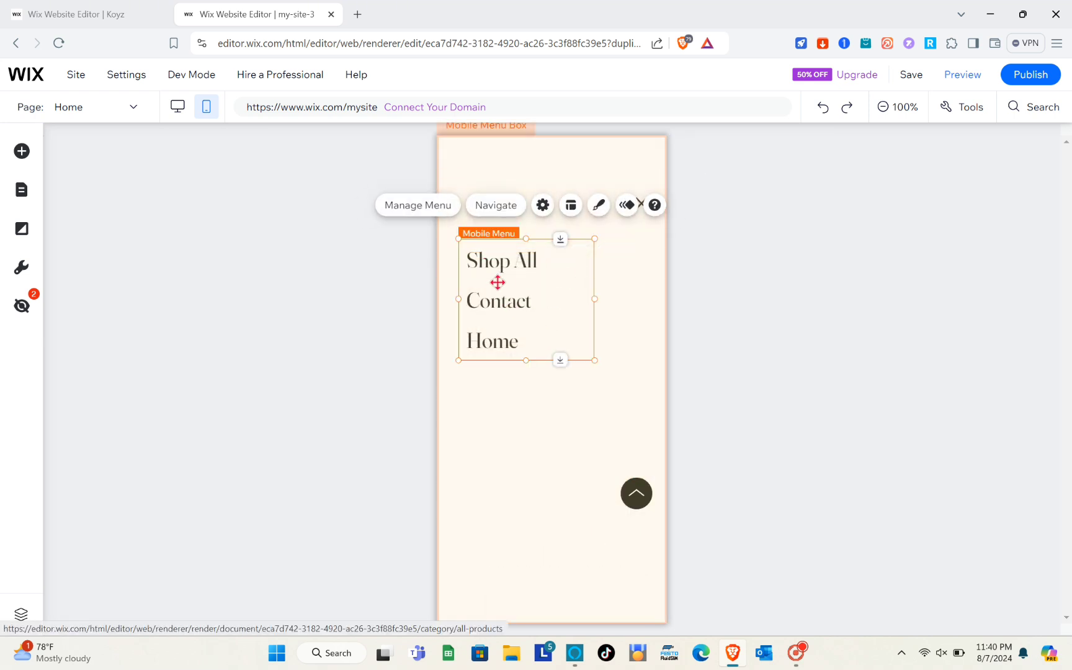
left_click(639, 503)
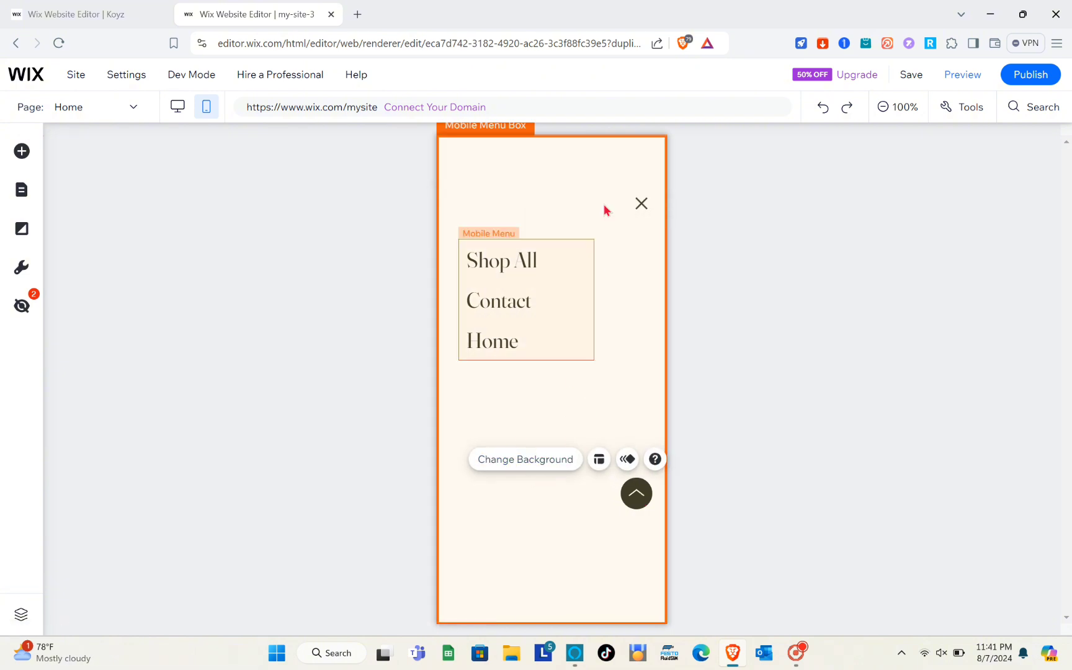
left_click(642, 204)
left_click(698, 266)
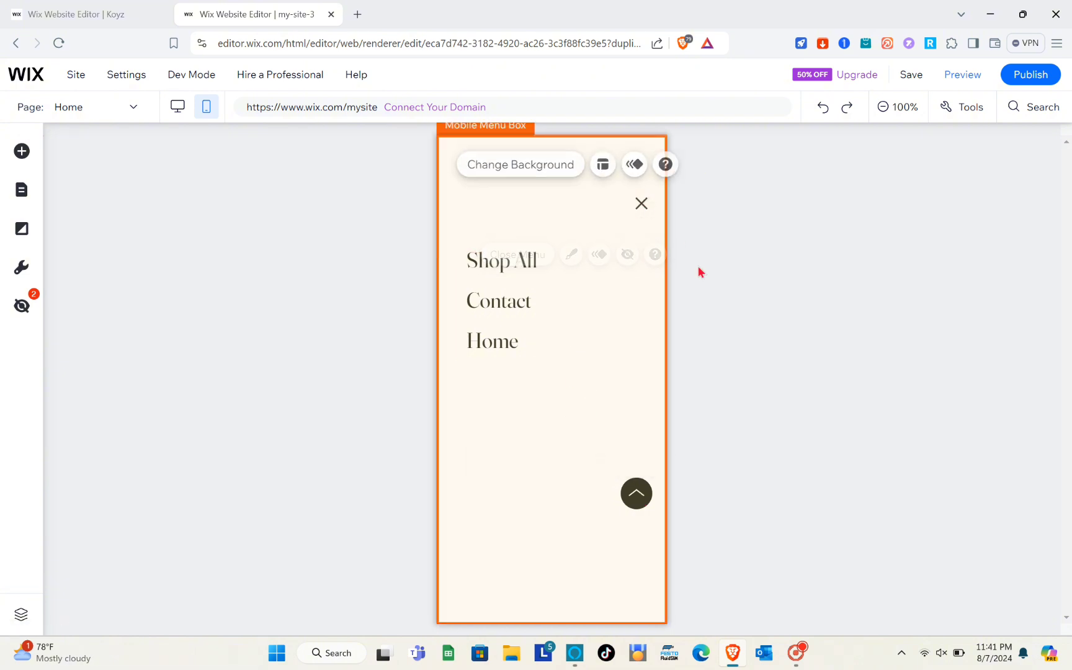
left_click(698, 265)
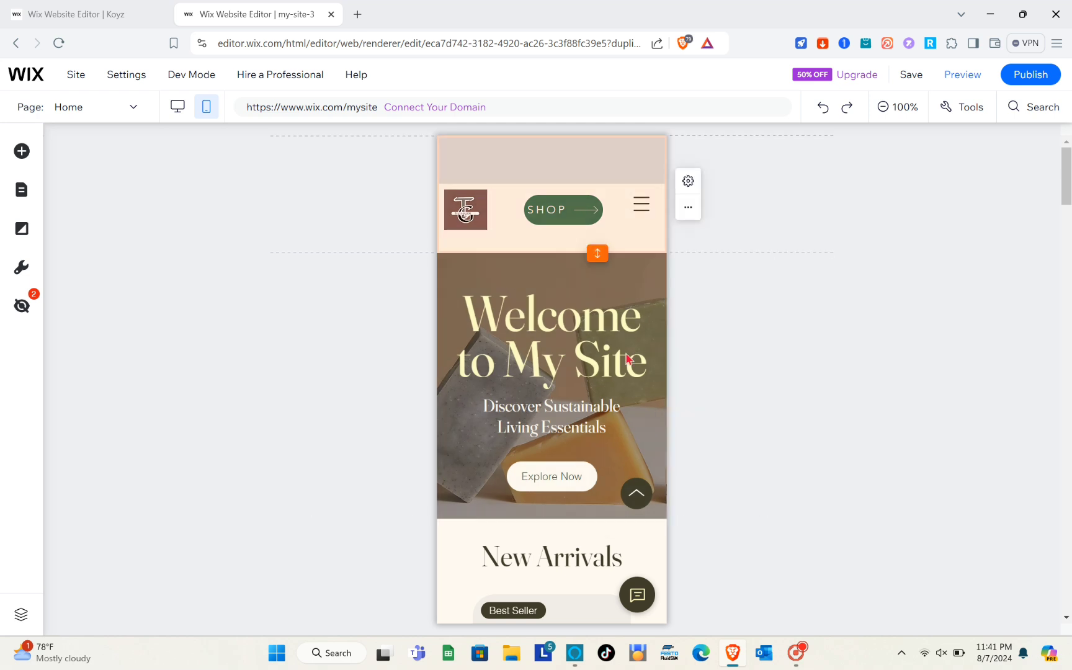
- Preview the mobile site, test its navigation menu and shop button, and switch the preview to desktop view
left_click(963, 76)
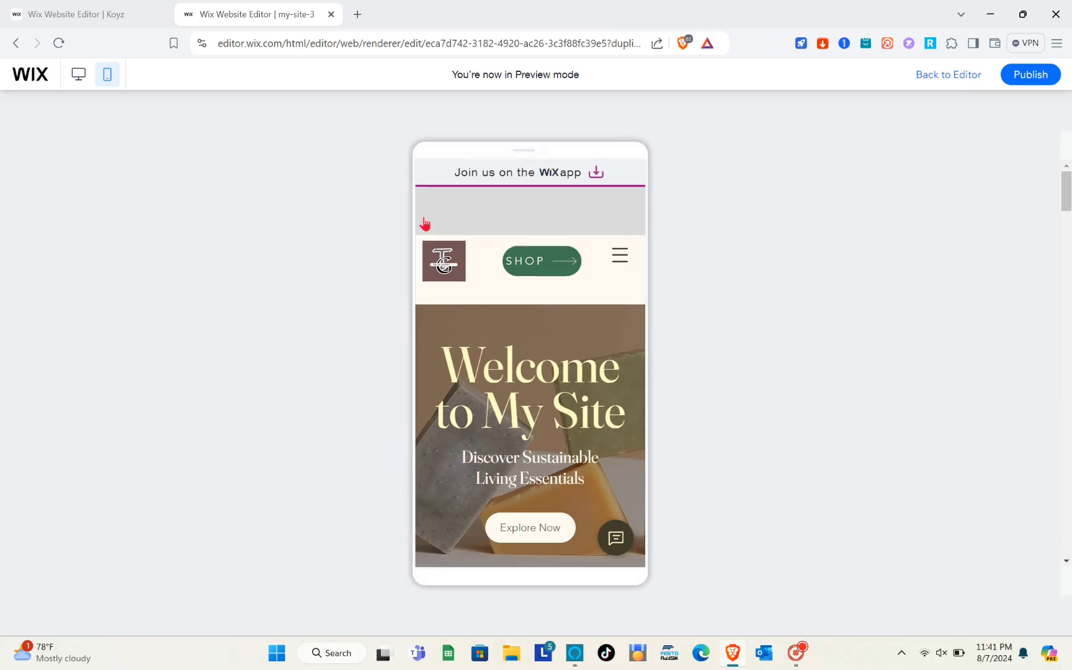
left_click(620, 264)
left_click(620, 264)
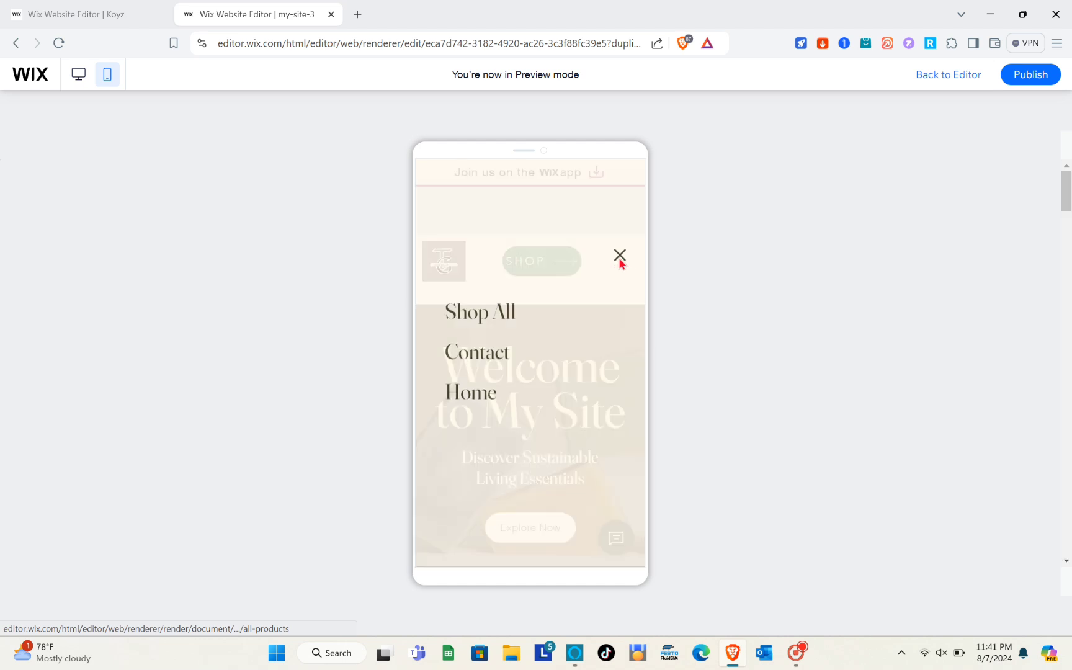
left_click(526, 262)
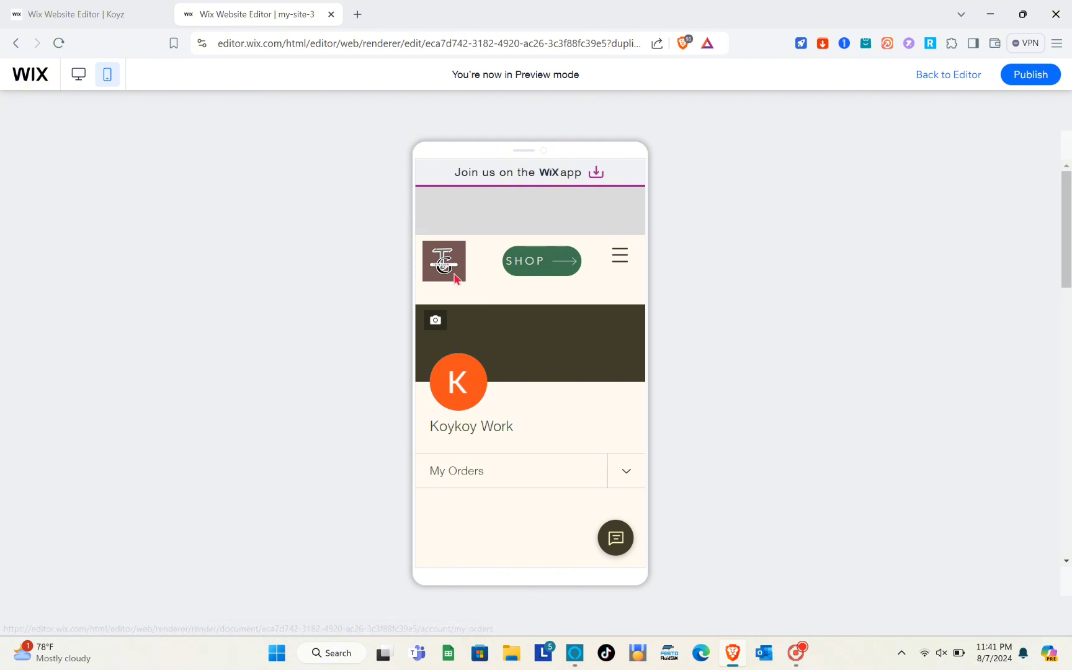
left_click(85, 81)
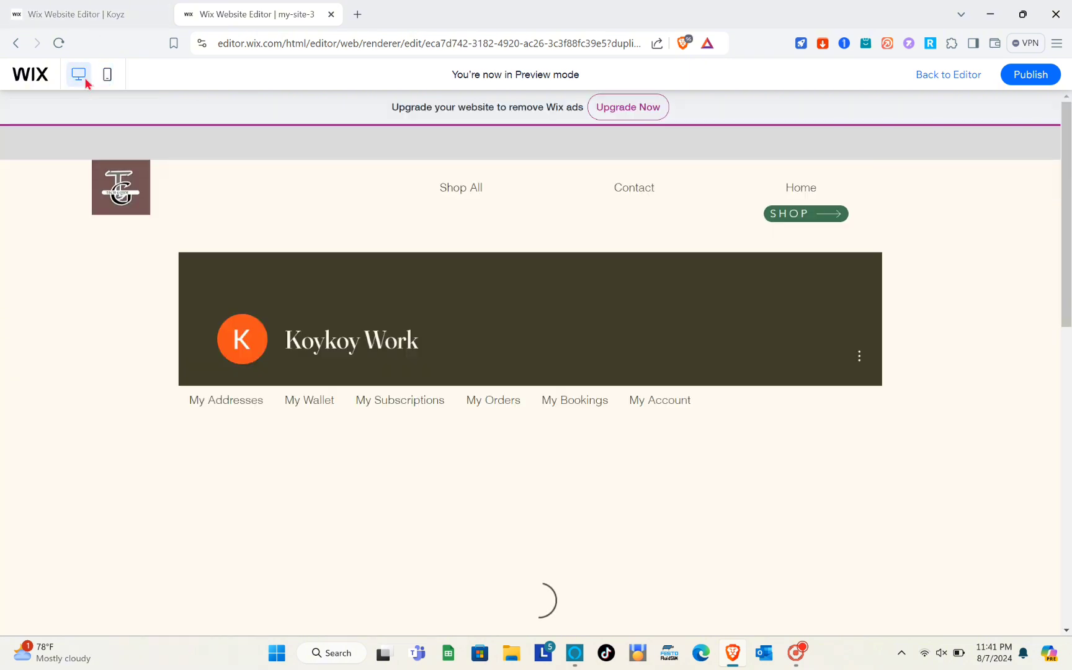